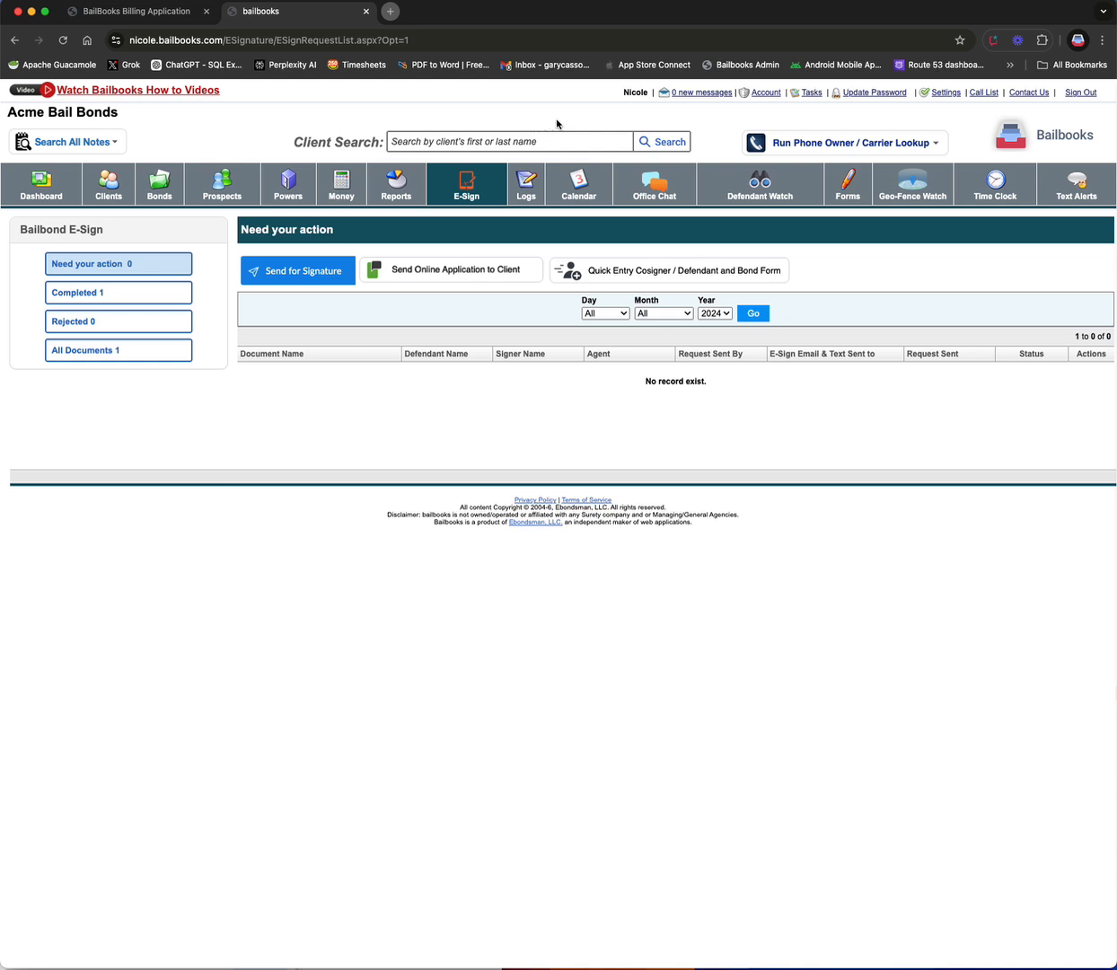
left_click(464, 187)
left_click(398, 185)
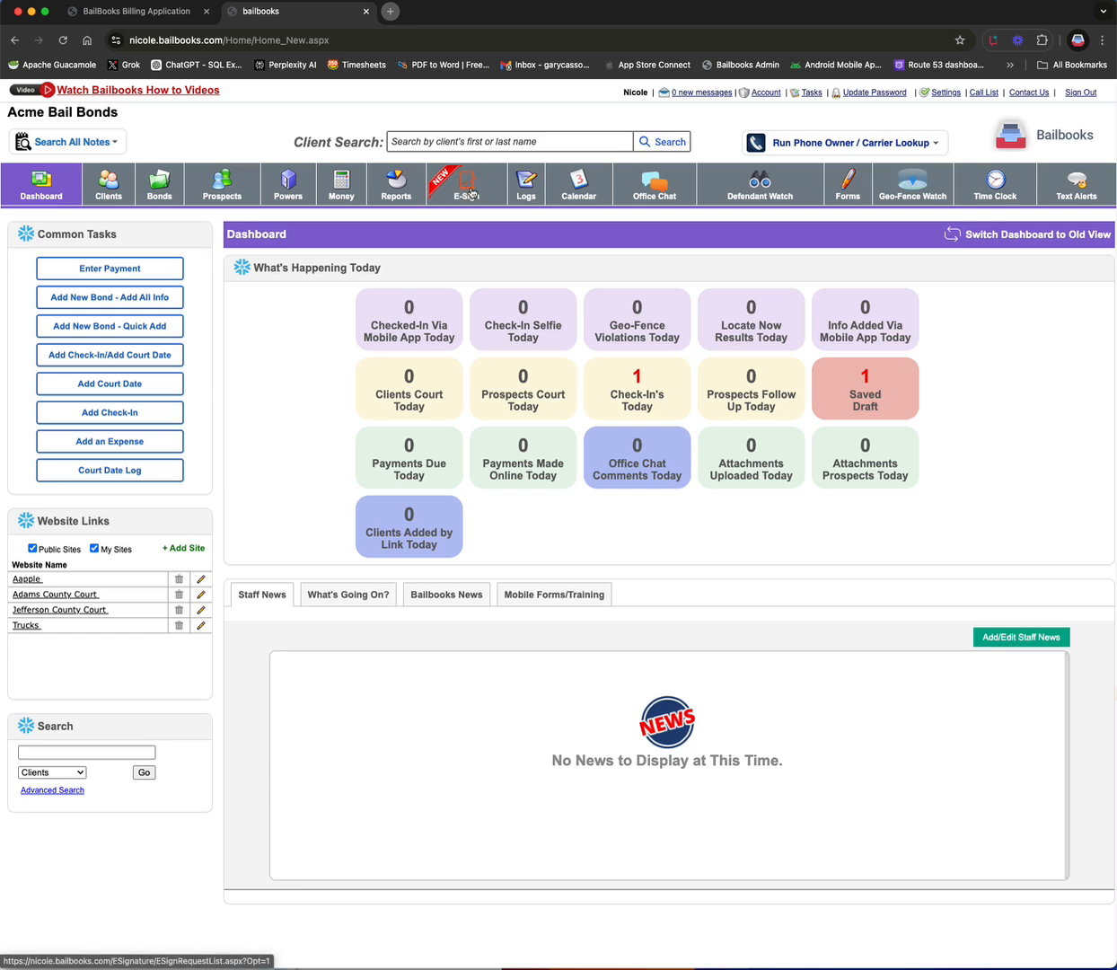
left_click(470, 192)
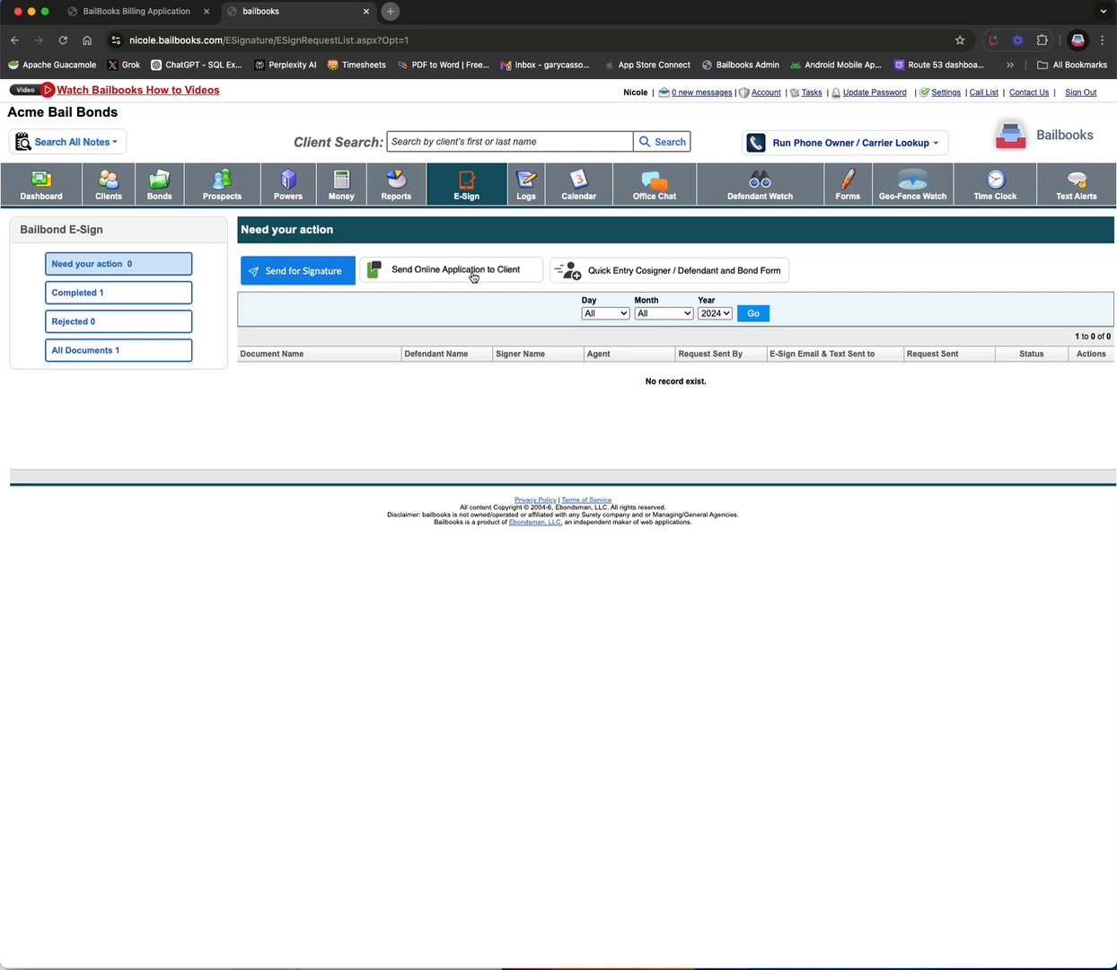
left_click(458, 271)
left_click(474, 485)
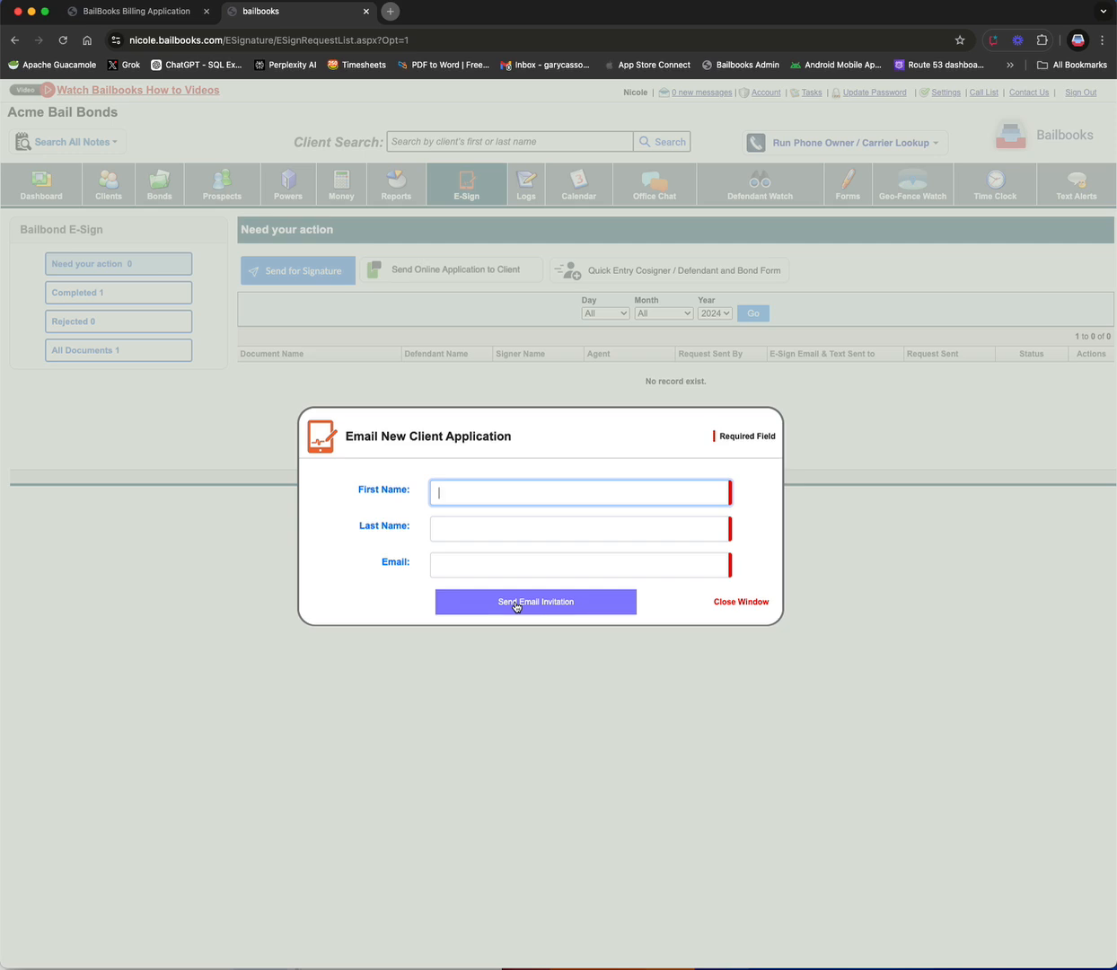
left_click(739, 602)
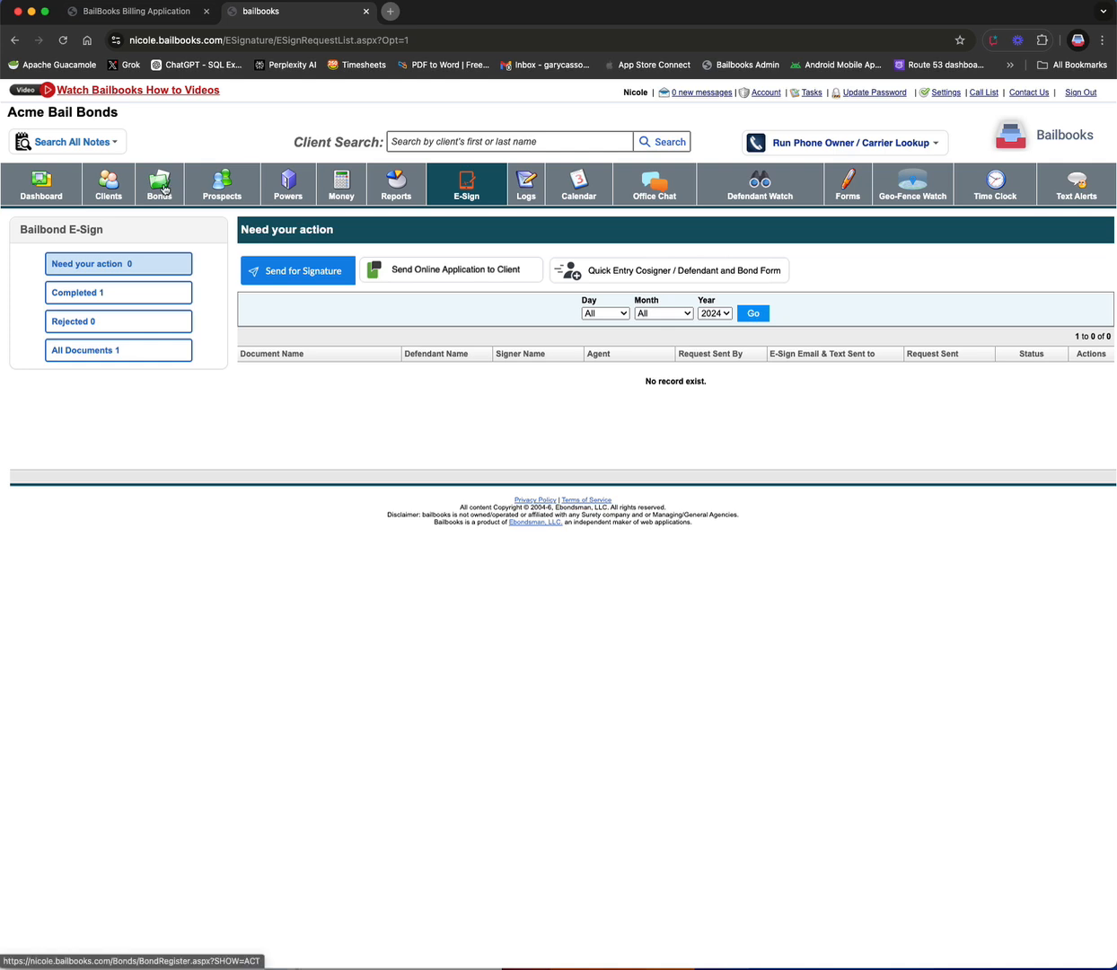
Step: Open the list of clients added by online application
left_click(41, 184)
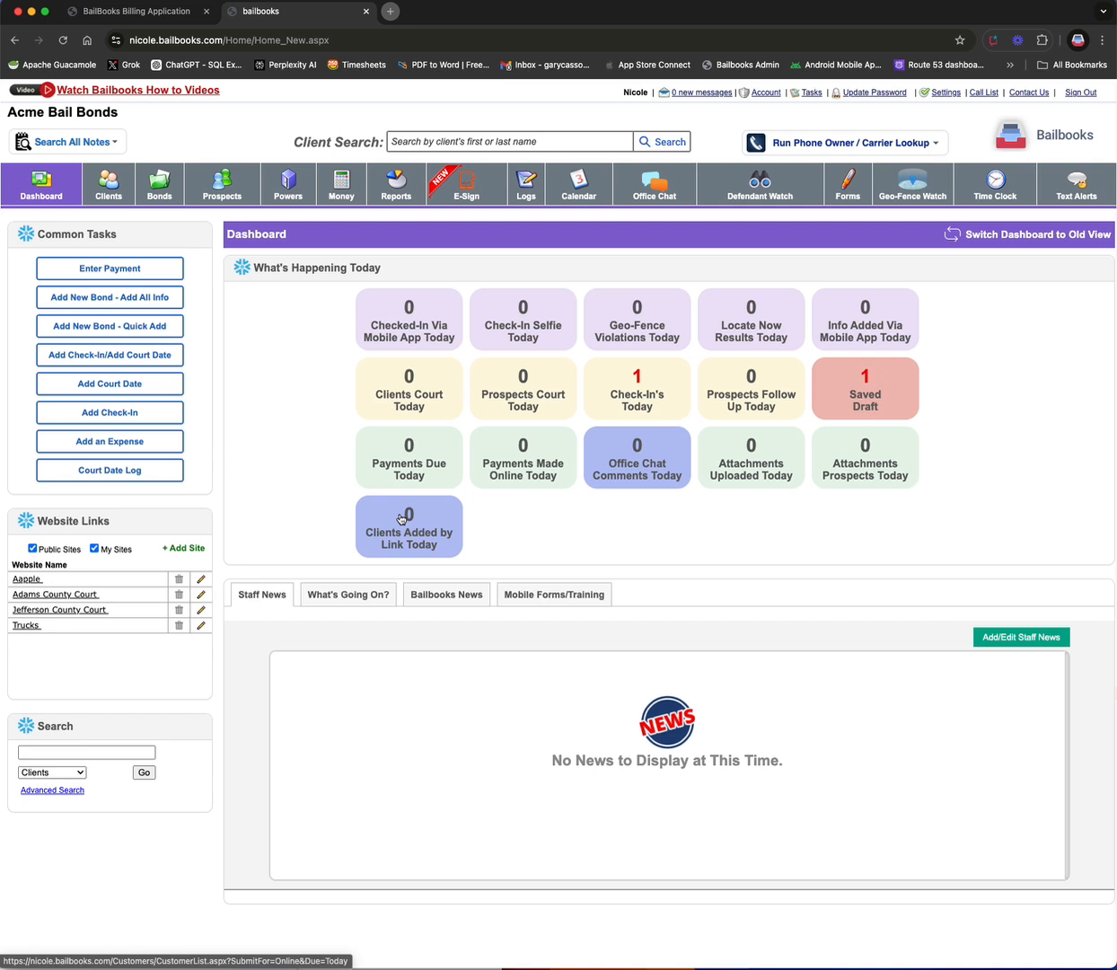
left_click(115, 189)
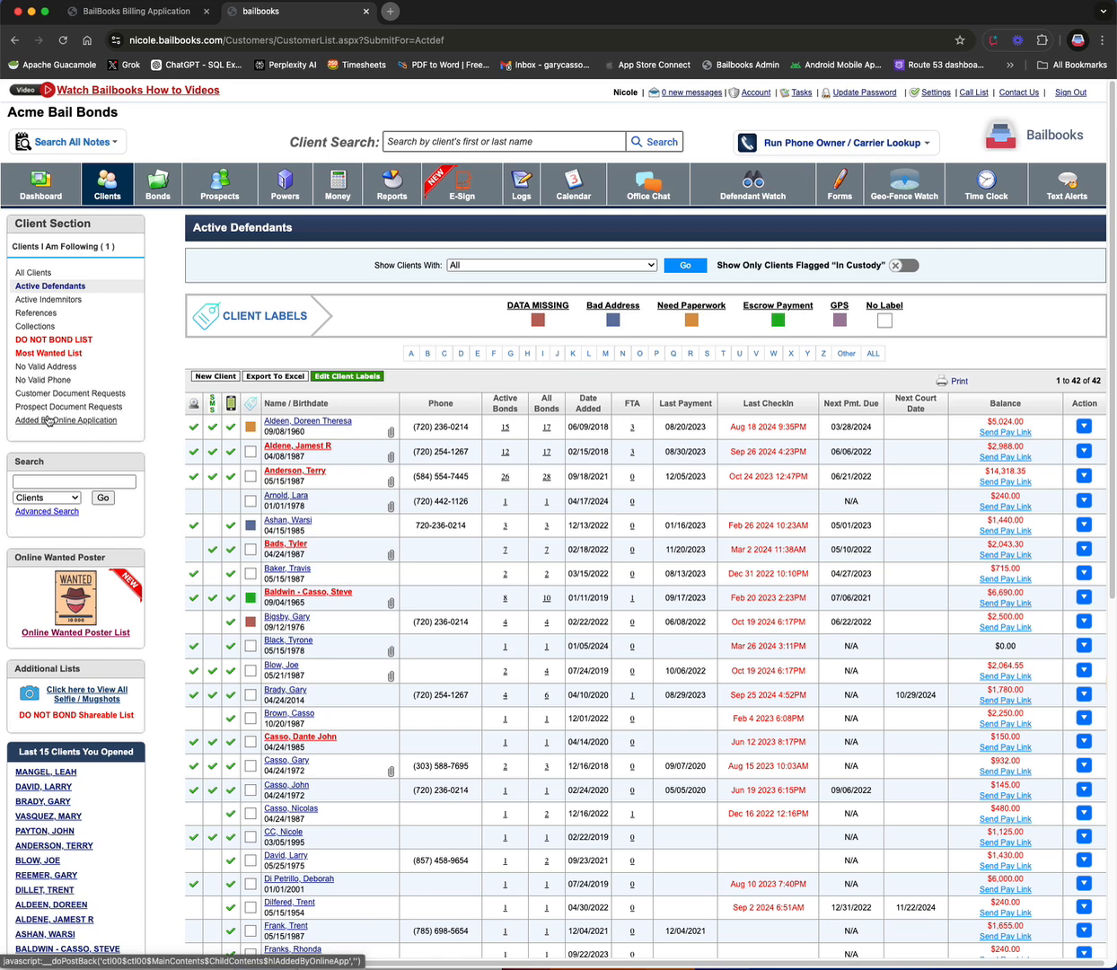
left_click(62, 420)
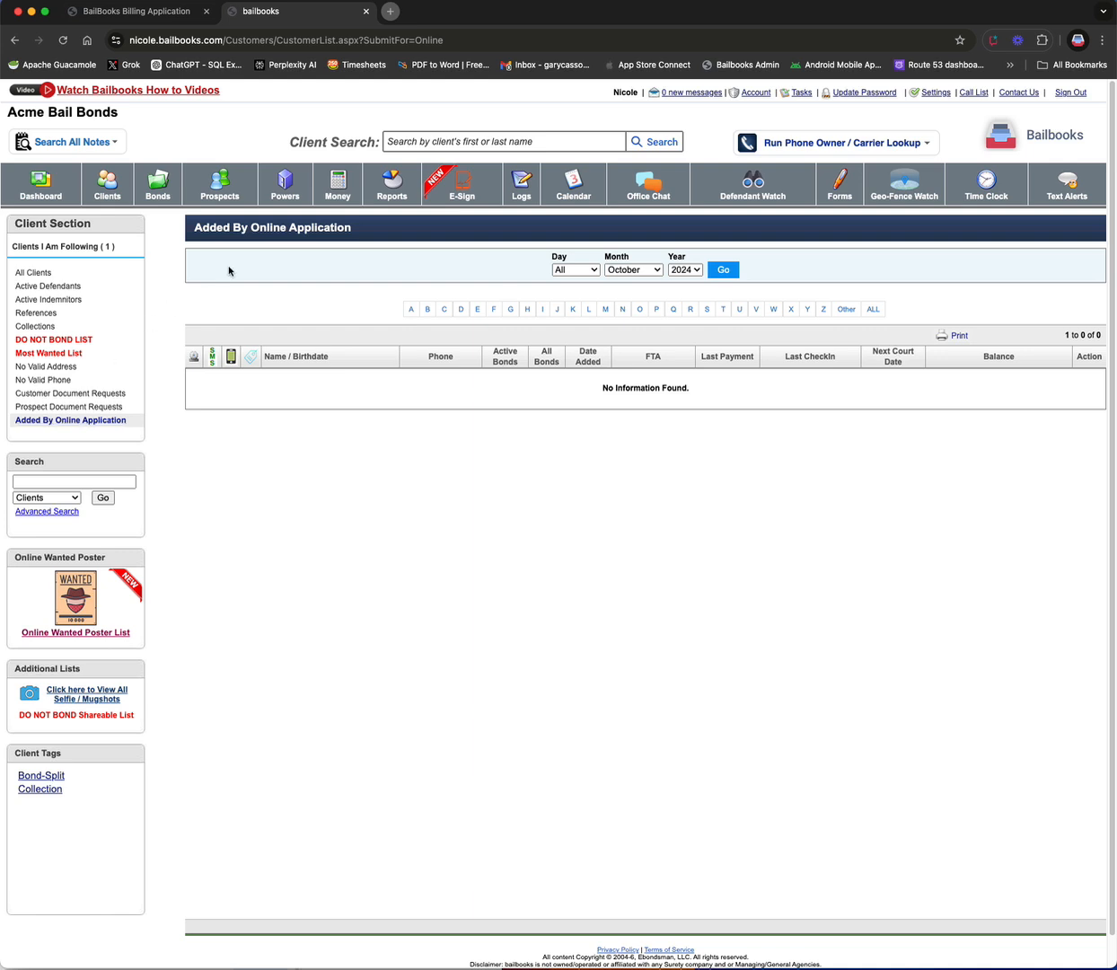
Step: Start a quick-entry bond for an existing client as defendant and advance to the Add Bond(s) step
left_click(434, 180)
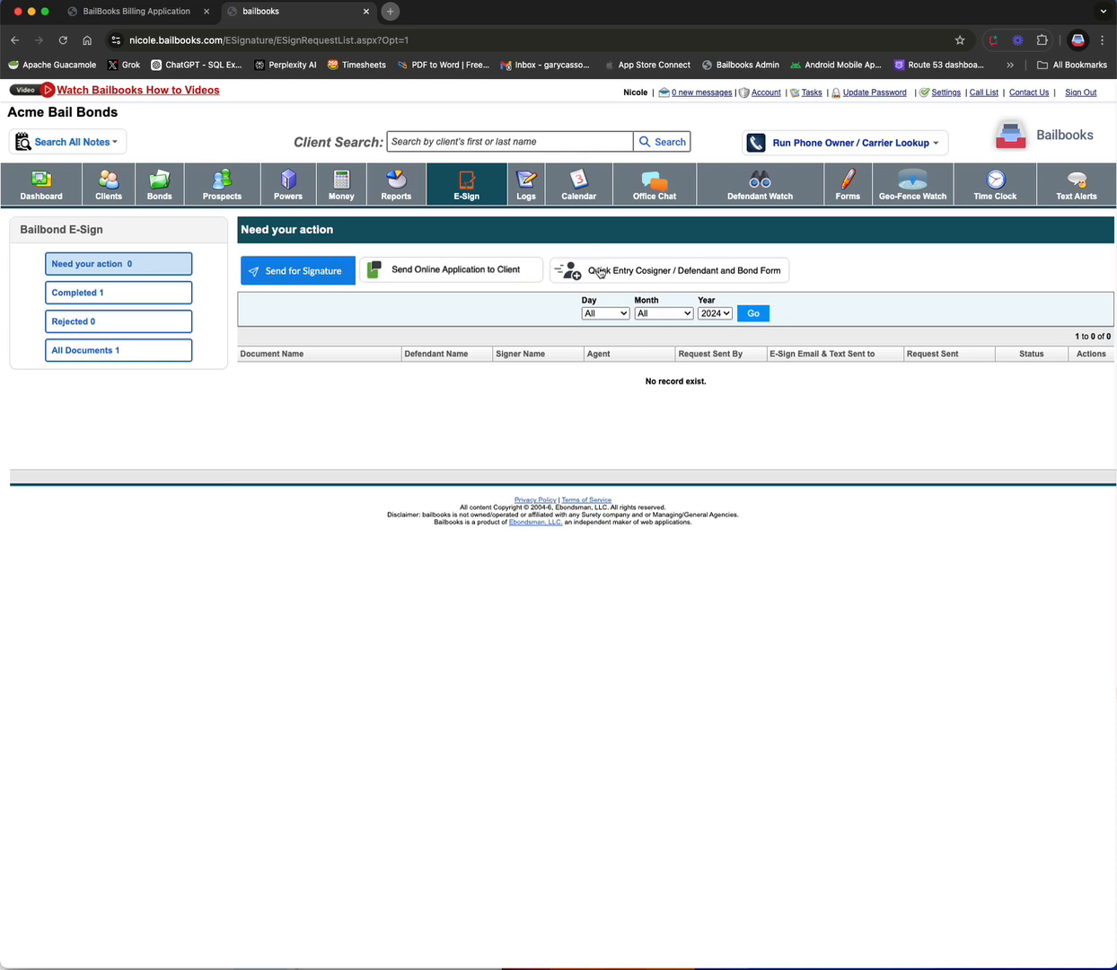
left_click(639, 277)
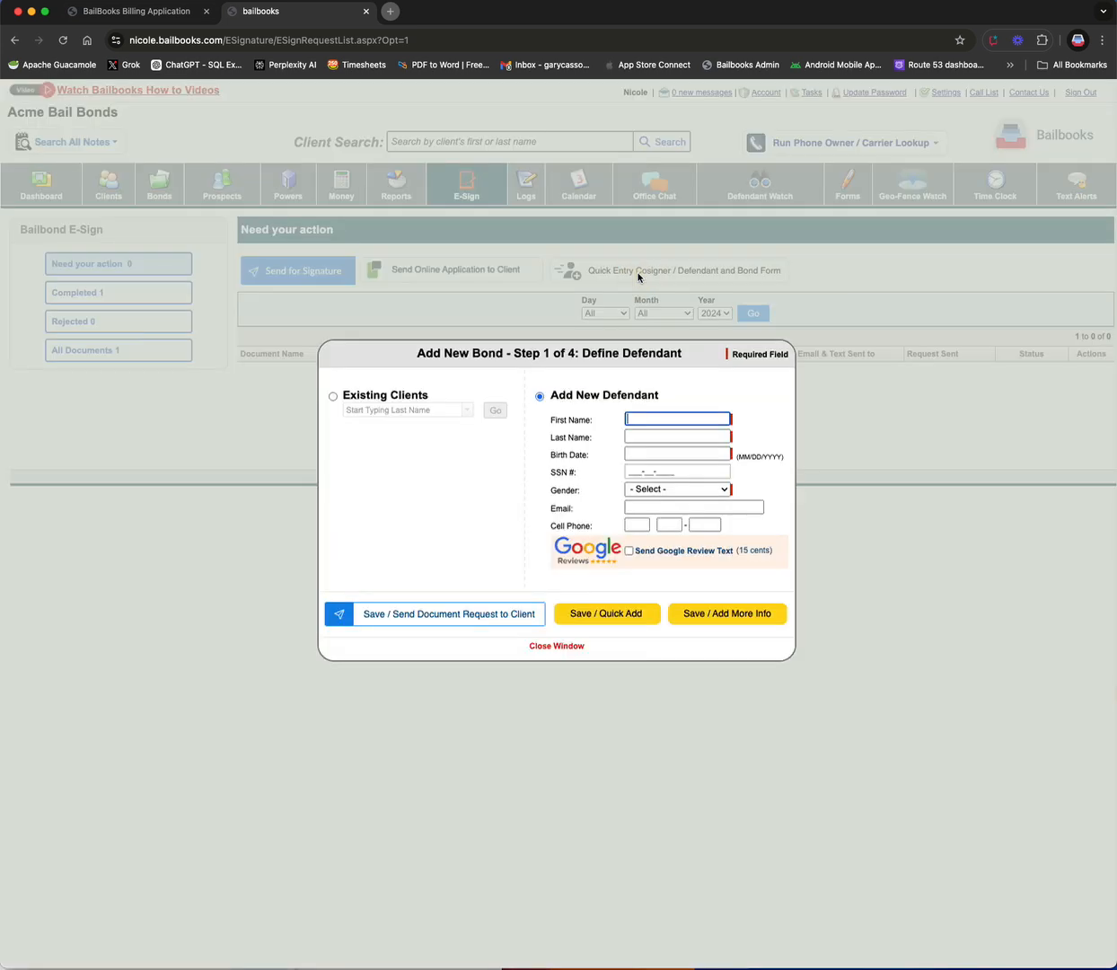
left_click(334, 396)
left_click(377, 410)
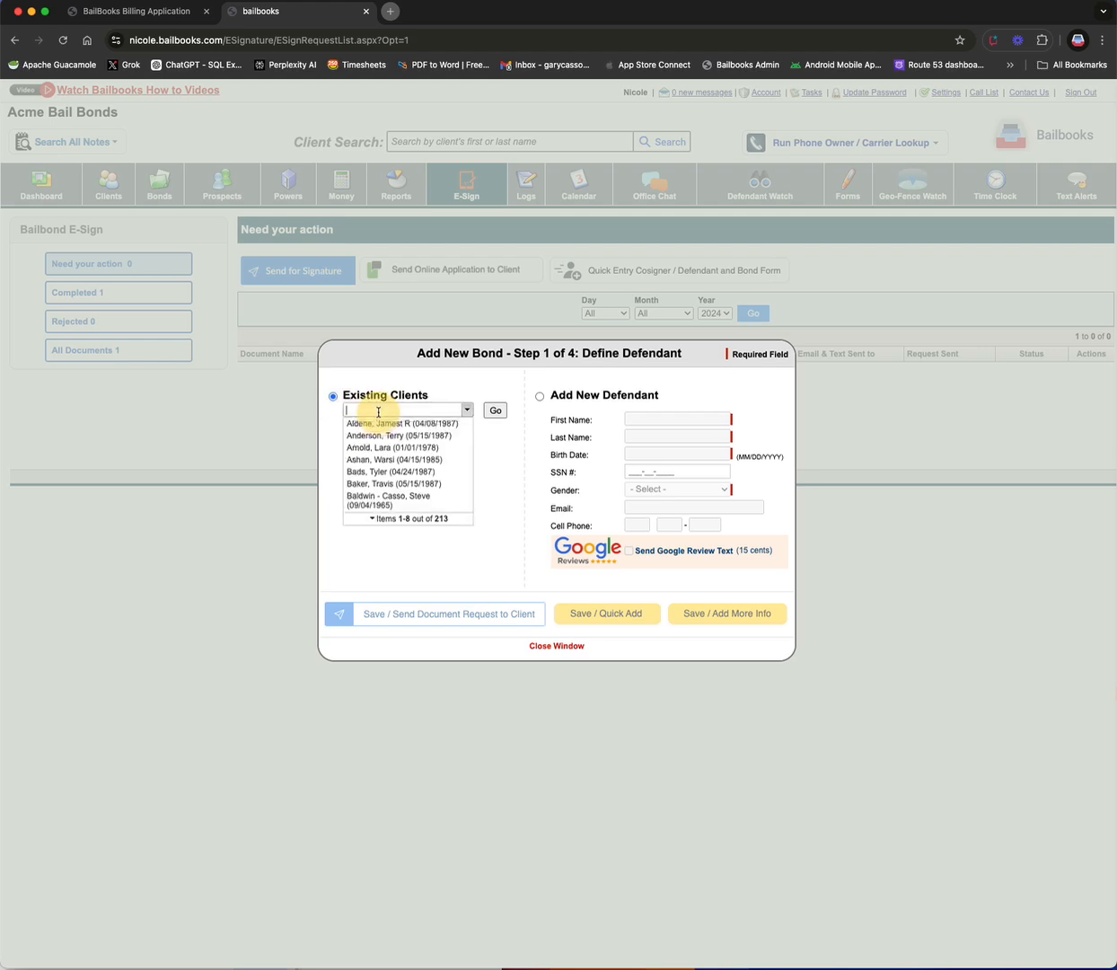
left_click(378, 423)
left_click(494, 411)
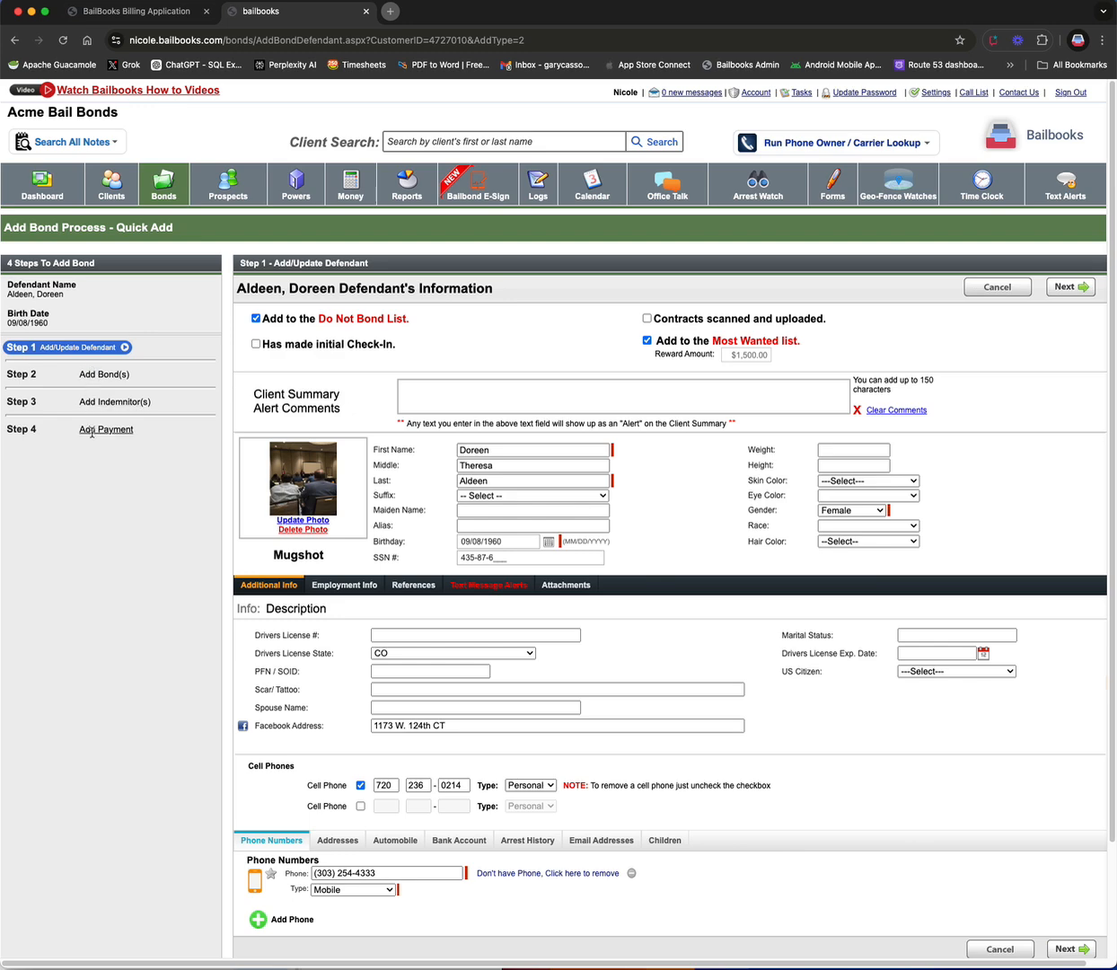
left_click(1070, 286)
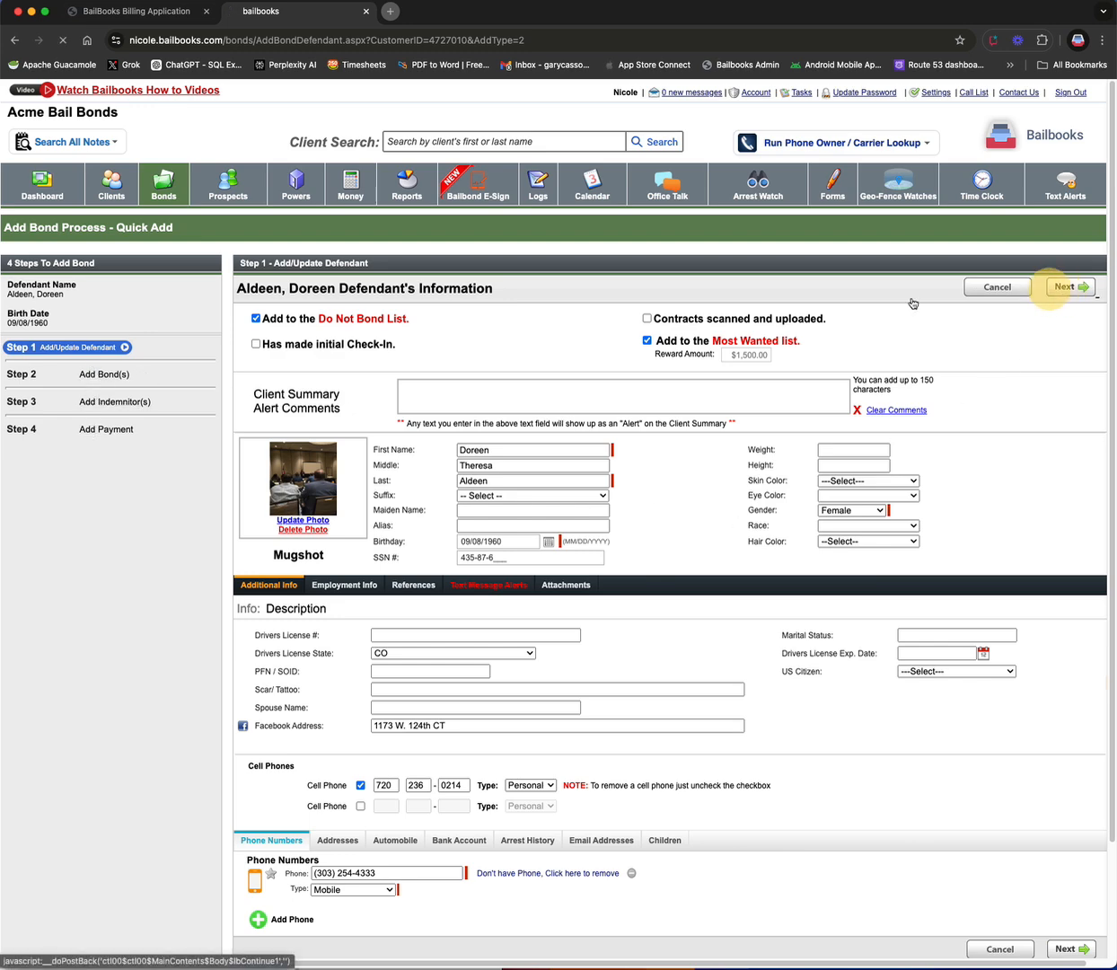
left_click(307, 286)
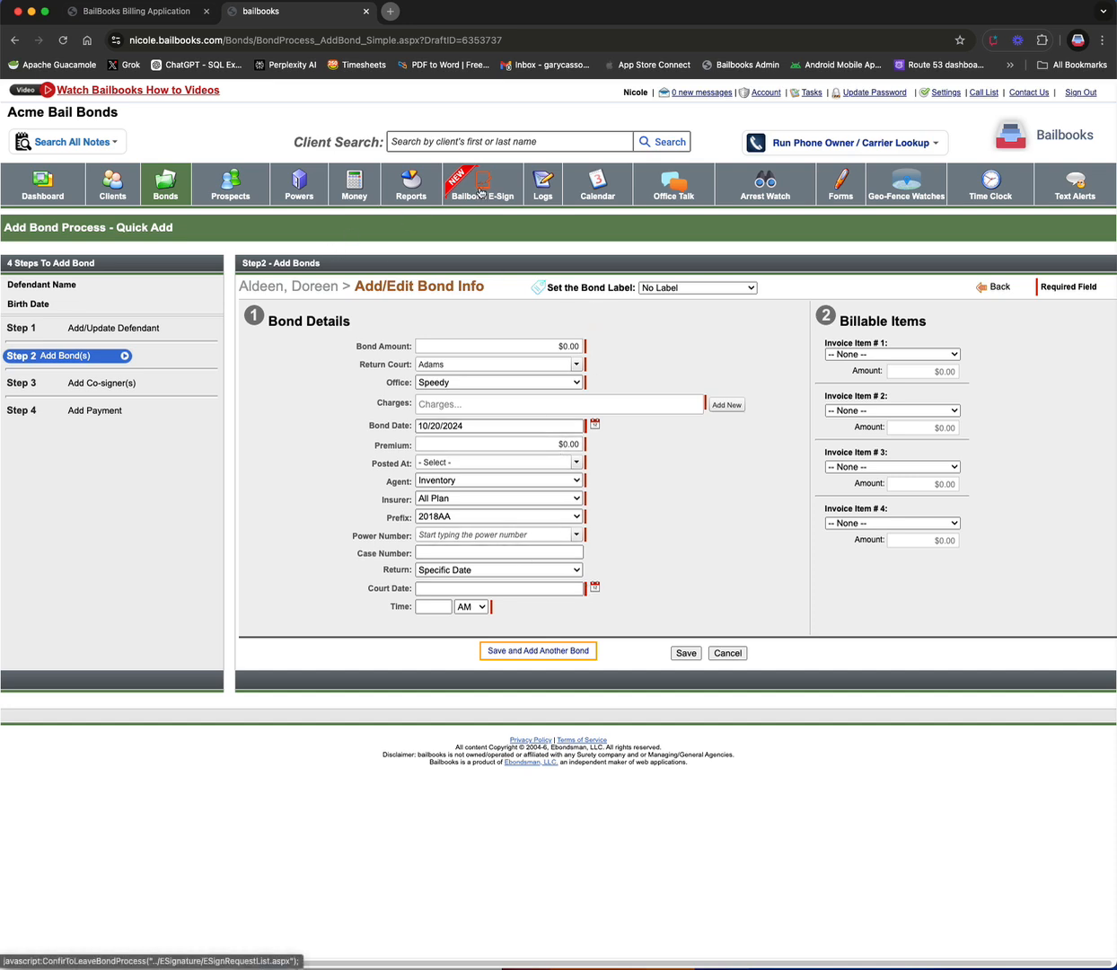
Step: Leave the bond process and open the Send for Signature request tool with the defendant field active
left_click(481, 192)
key("Return")
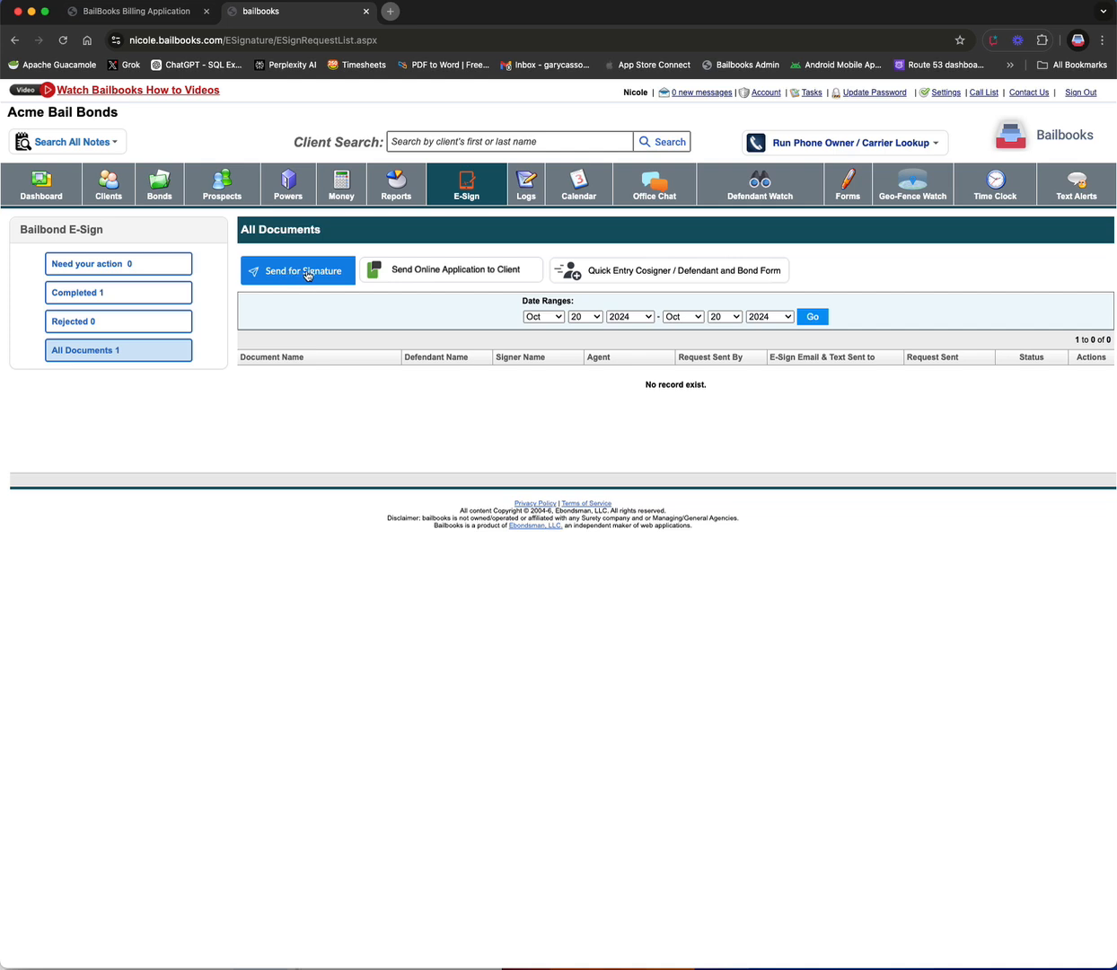
left_click(306, 274)
left_click(296, 356)
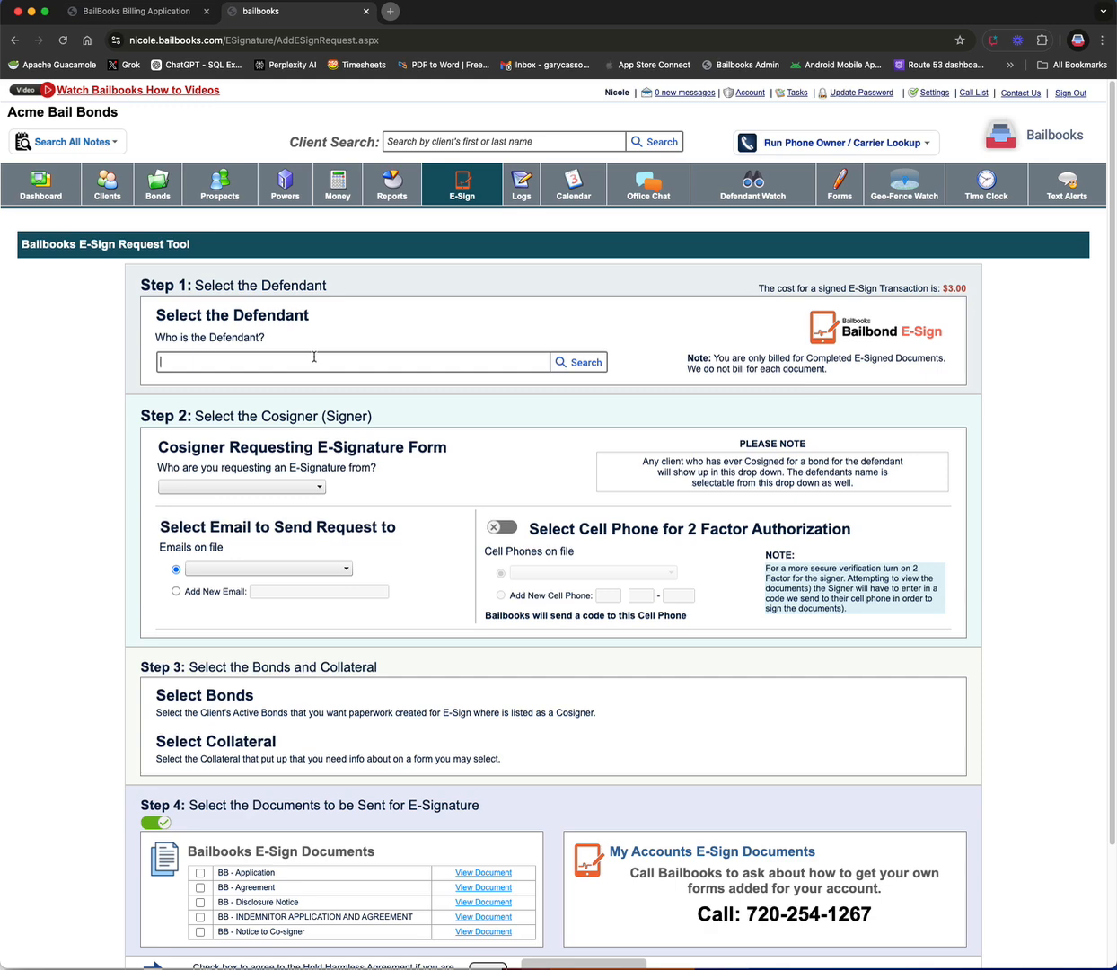
Step: Search for a defendant by last name and pick a match from the suggestions
type("smith")
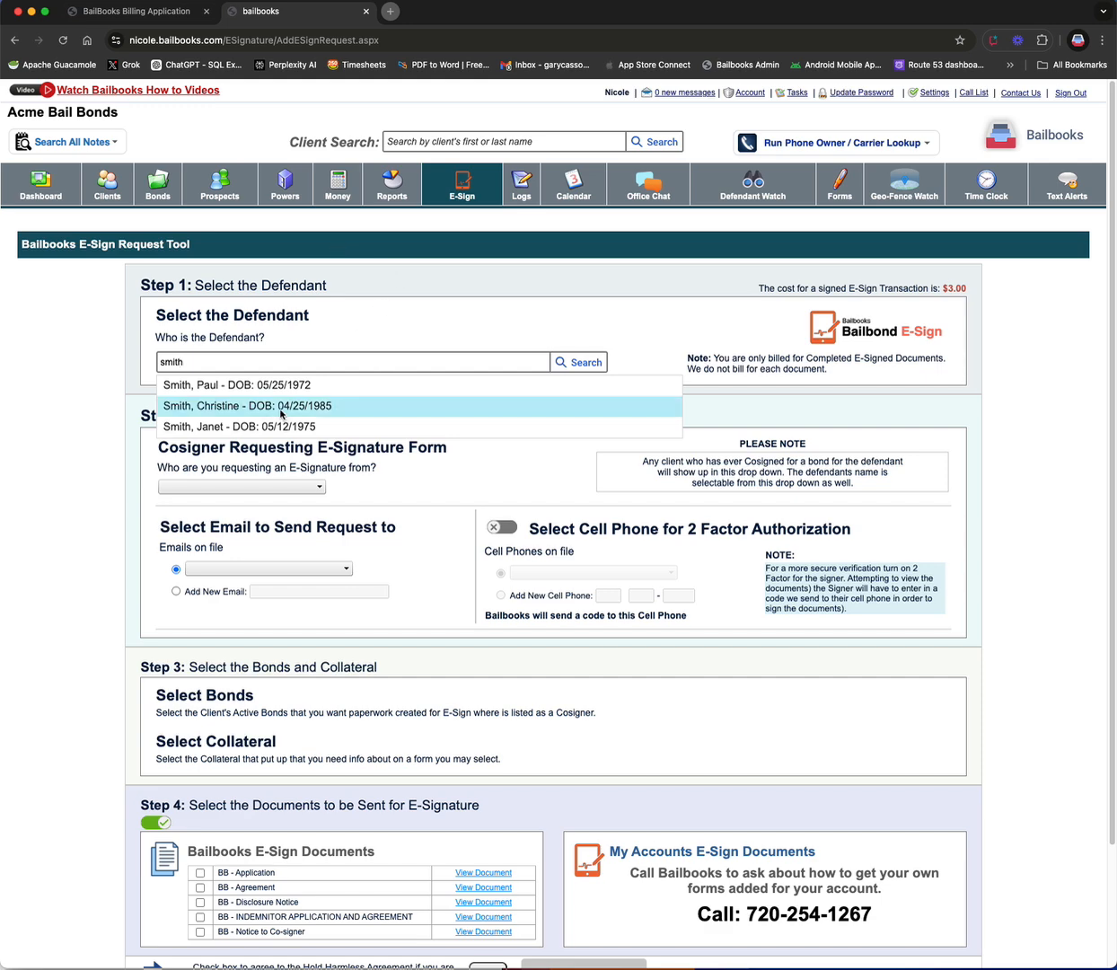
left_click(280, 406)
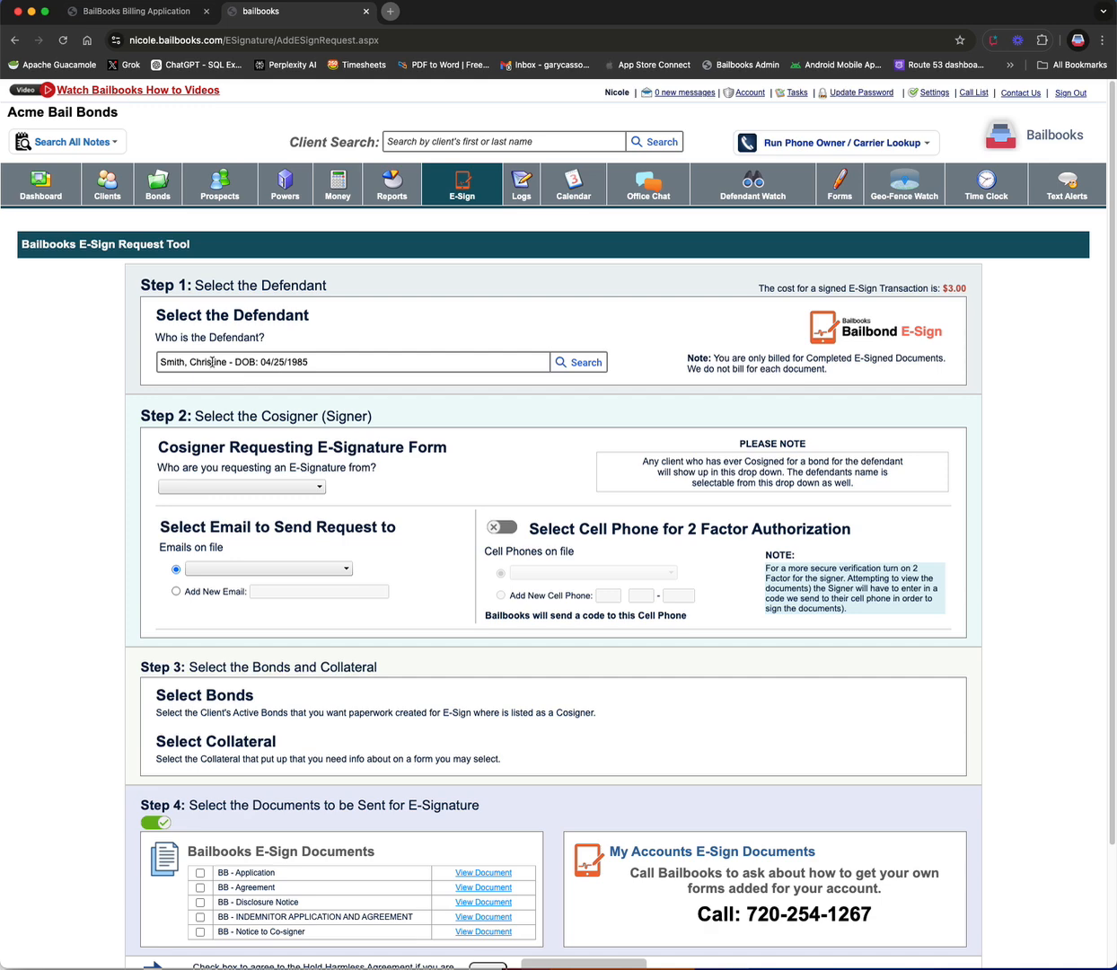
triple_click(284, 361)
type("smith")
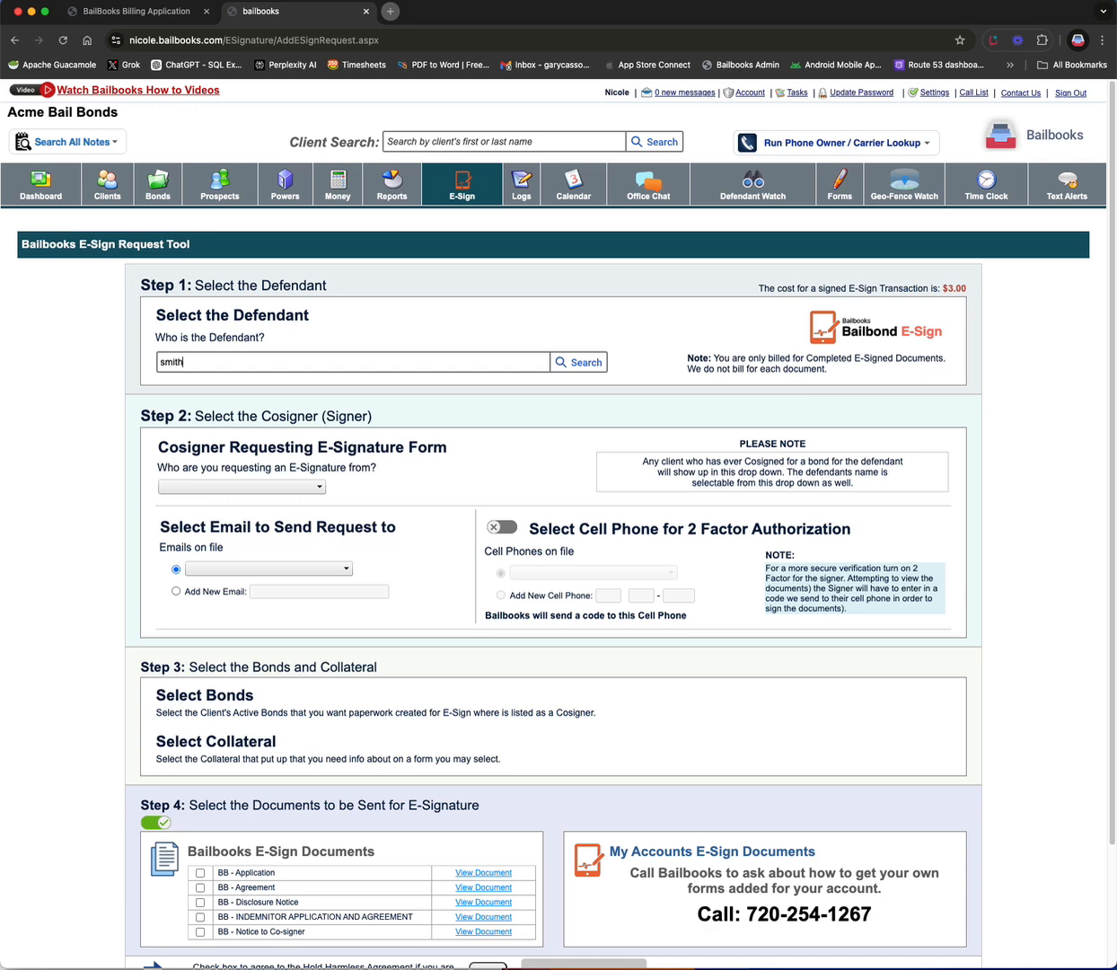
left_click(284, 379)
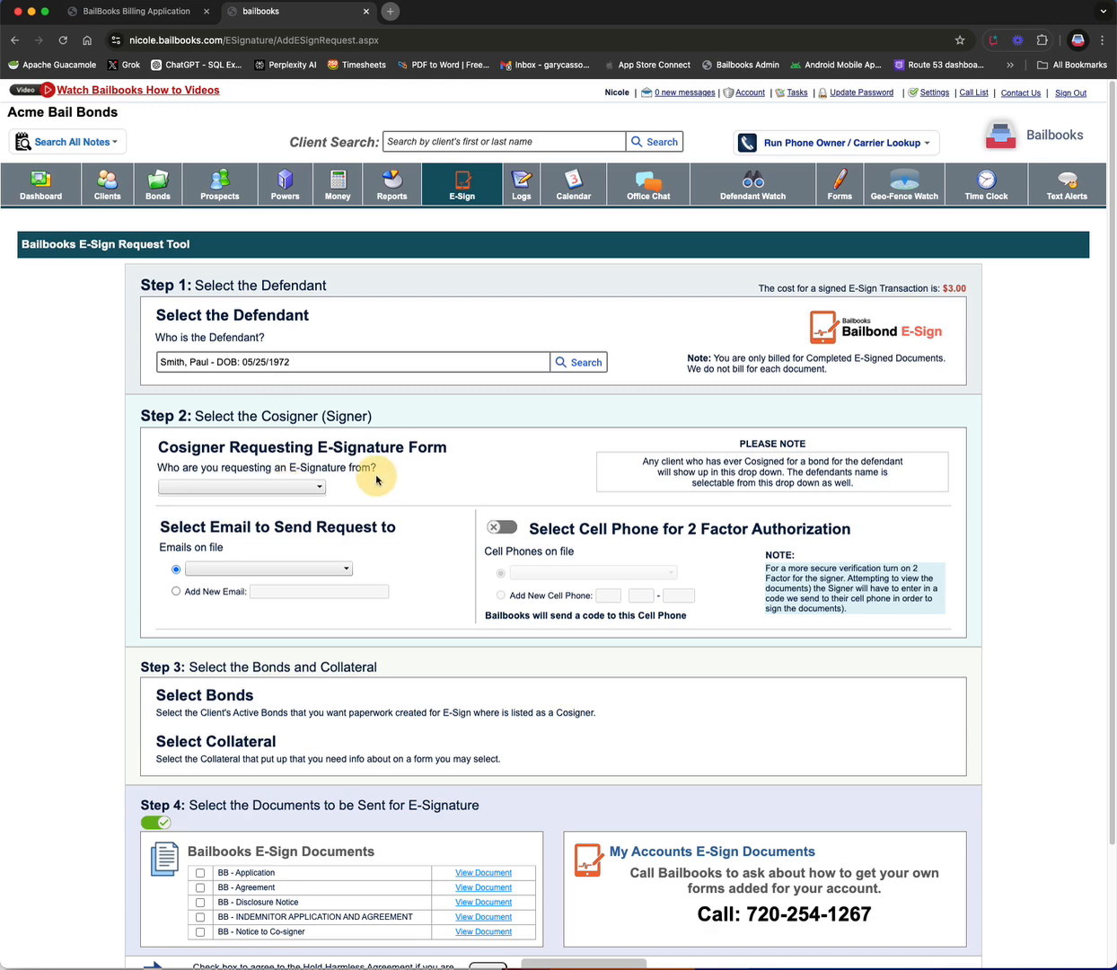
Step: Replace the defendant with a client found by first-name search in the suggestions
left_click(359, 363)
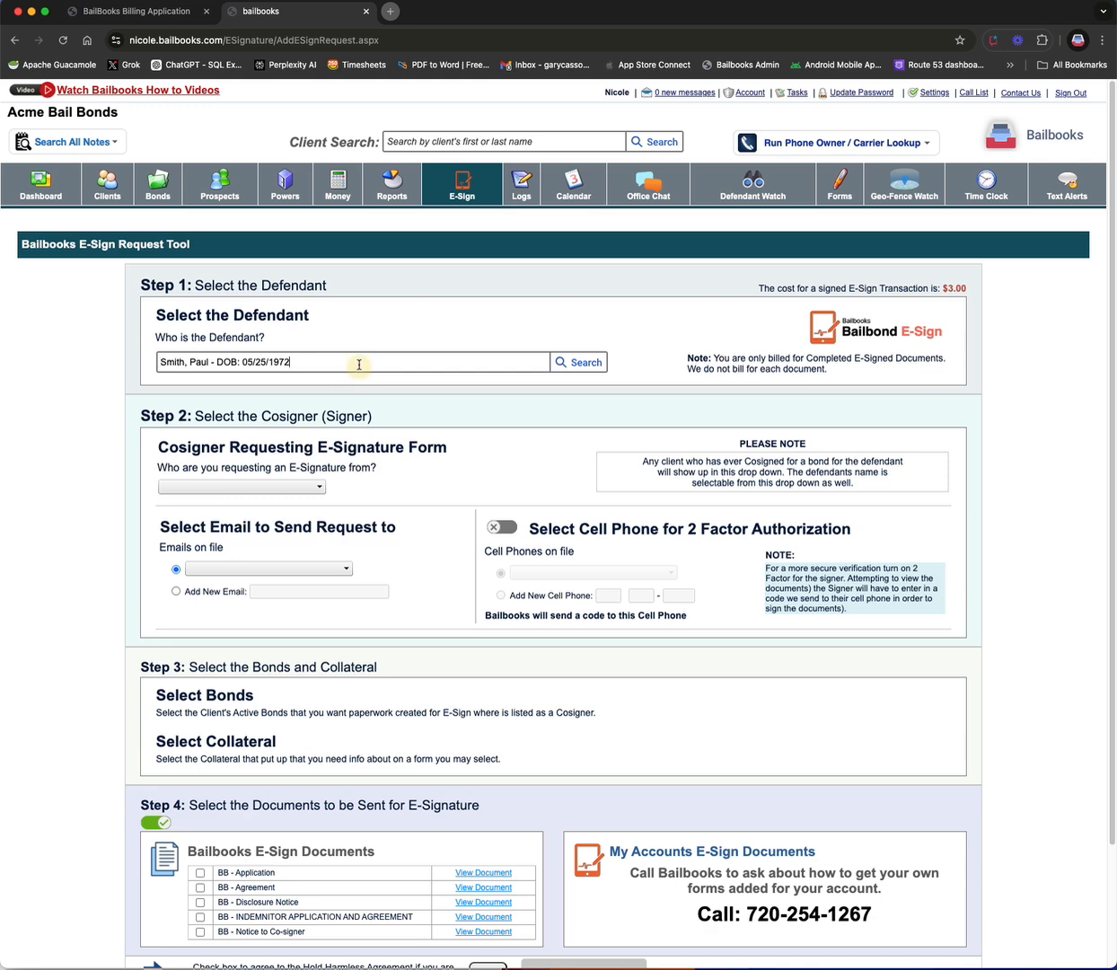
double_click(359, 363)
triple_click(359, 363)
type("gary")
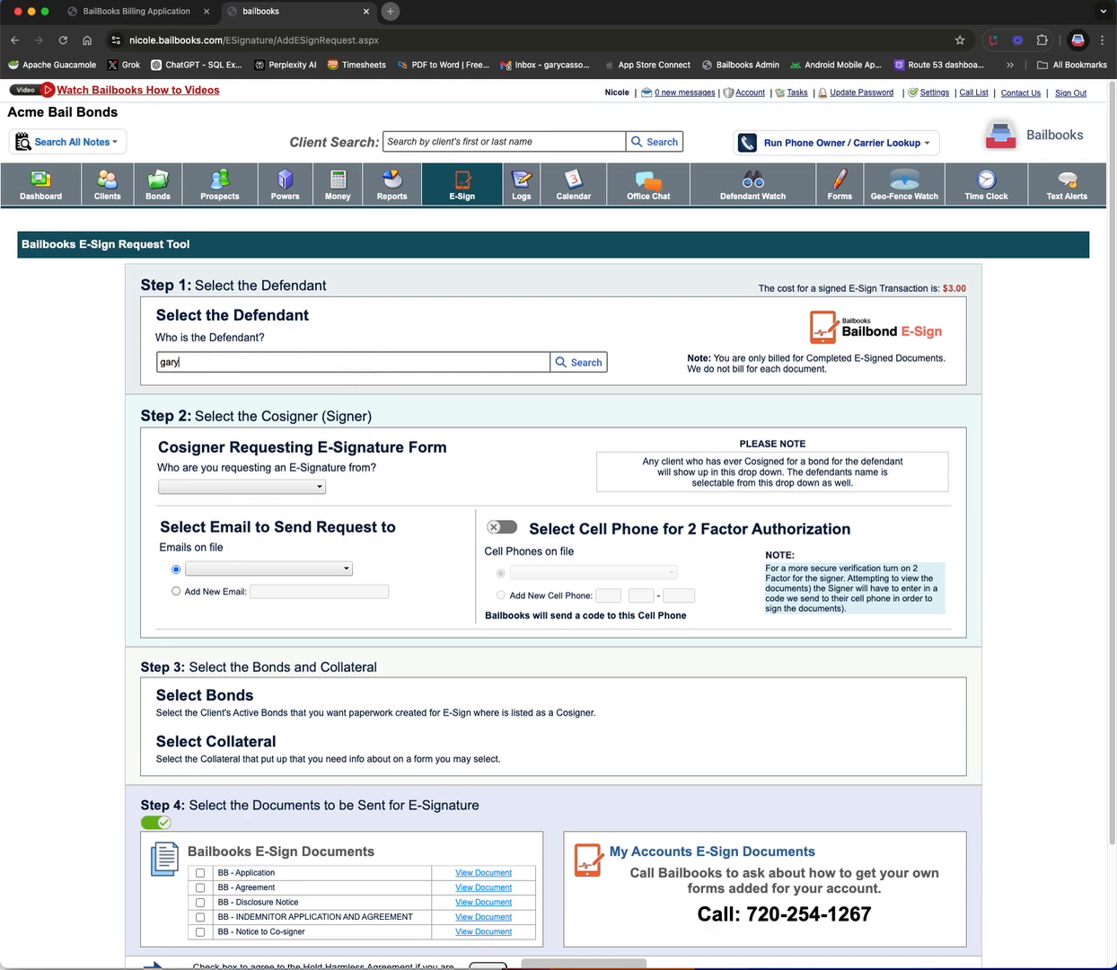
left_click(274, 383)
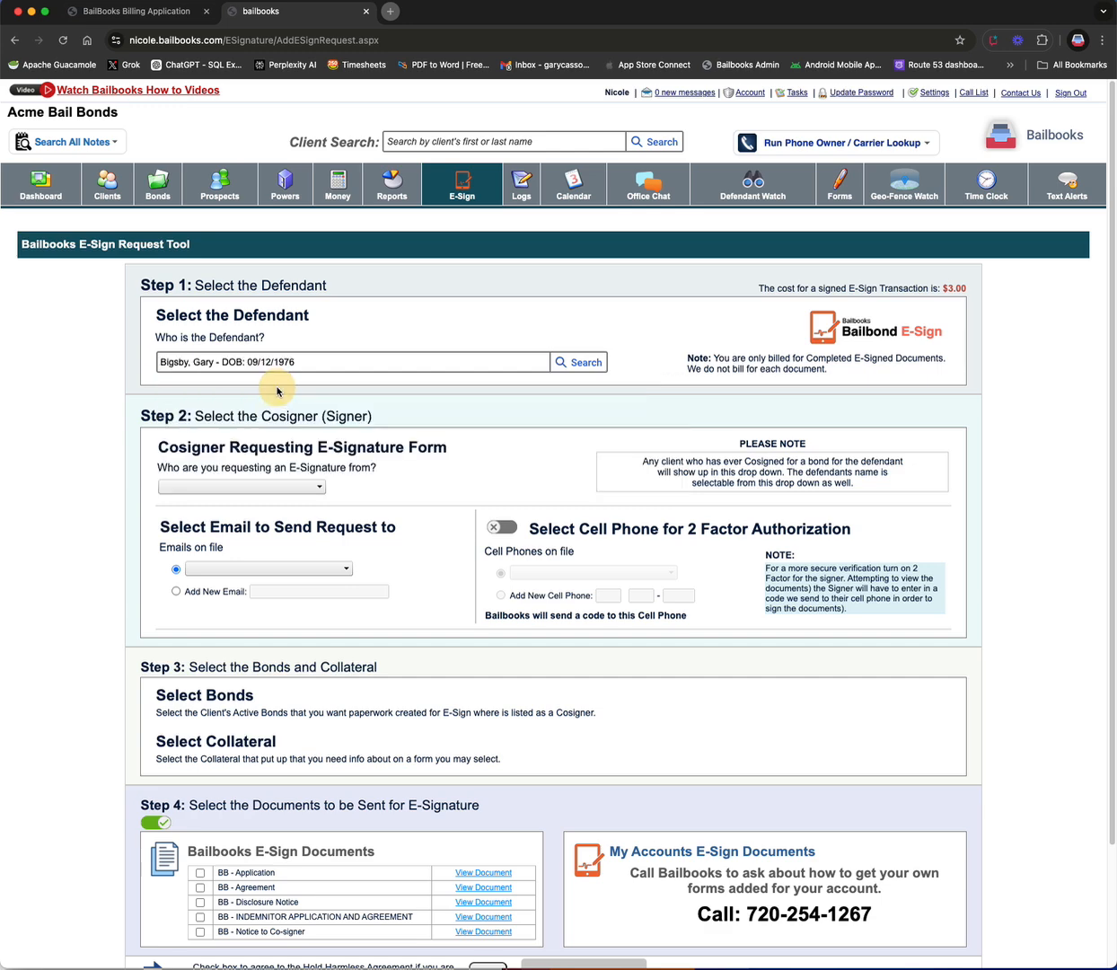
Step: Set the cosigner for the request and choose to send it to a new email address
left_click(289, 485)
left_click(284, 499)
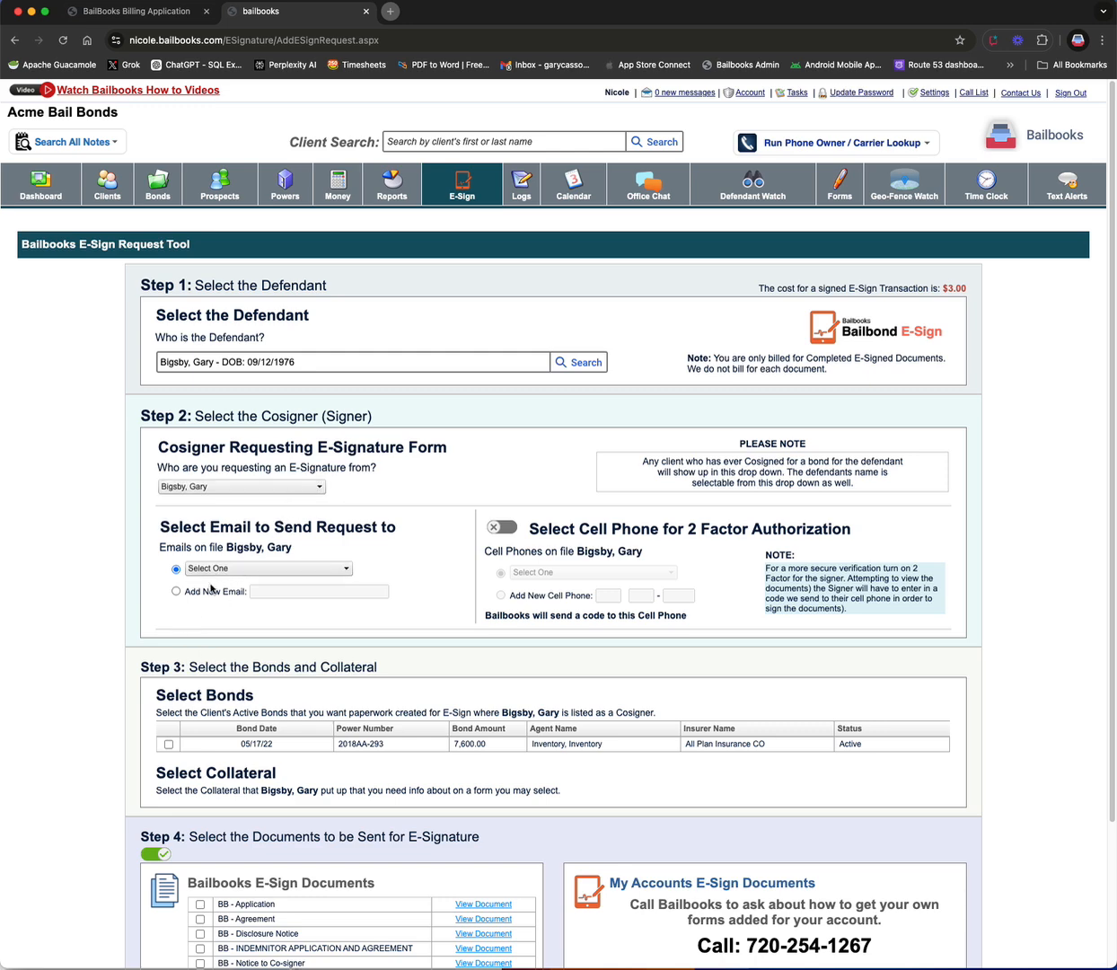
left_click(176, 592)
left_click(286, 597)
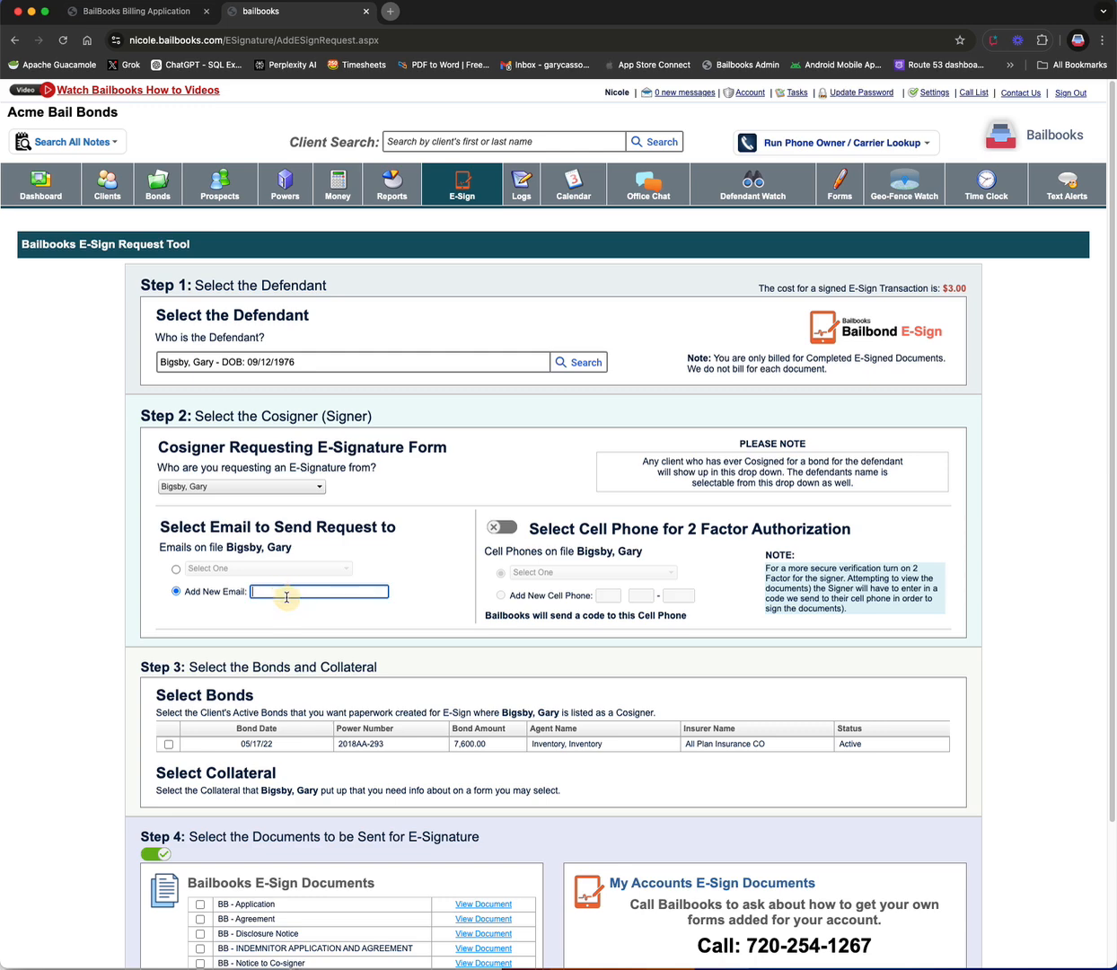
left_click(175, 569)
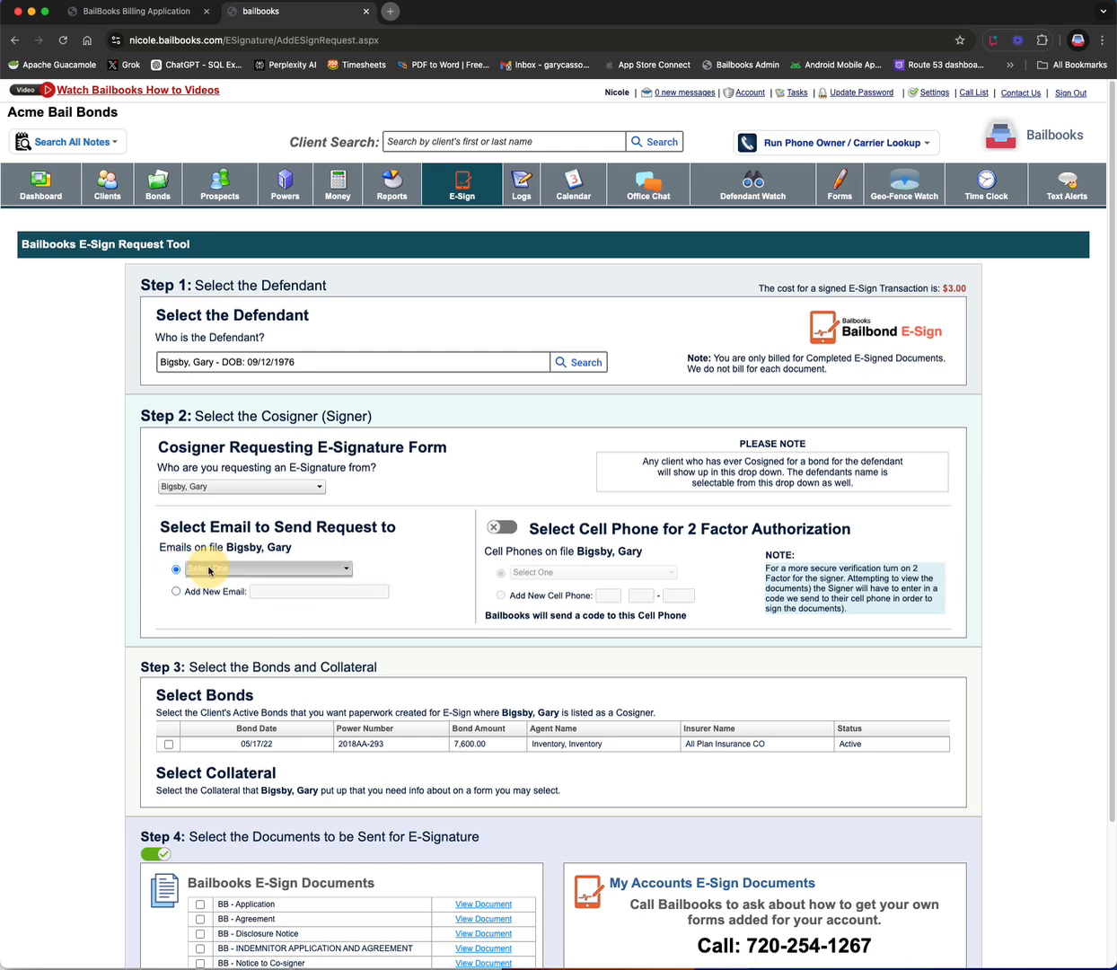
left_click(247, 568)
left_click(280, 540)
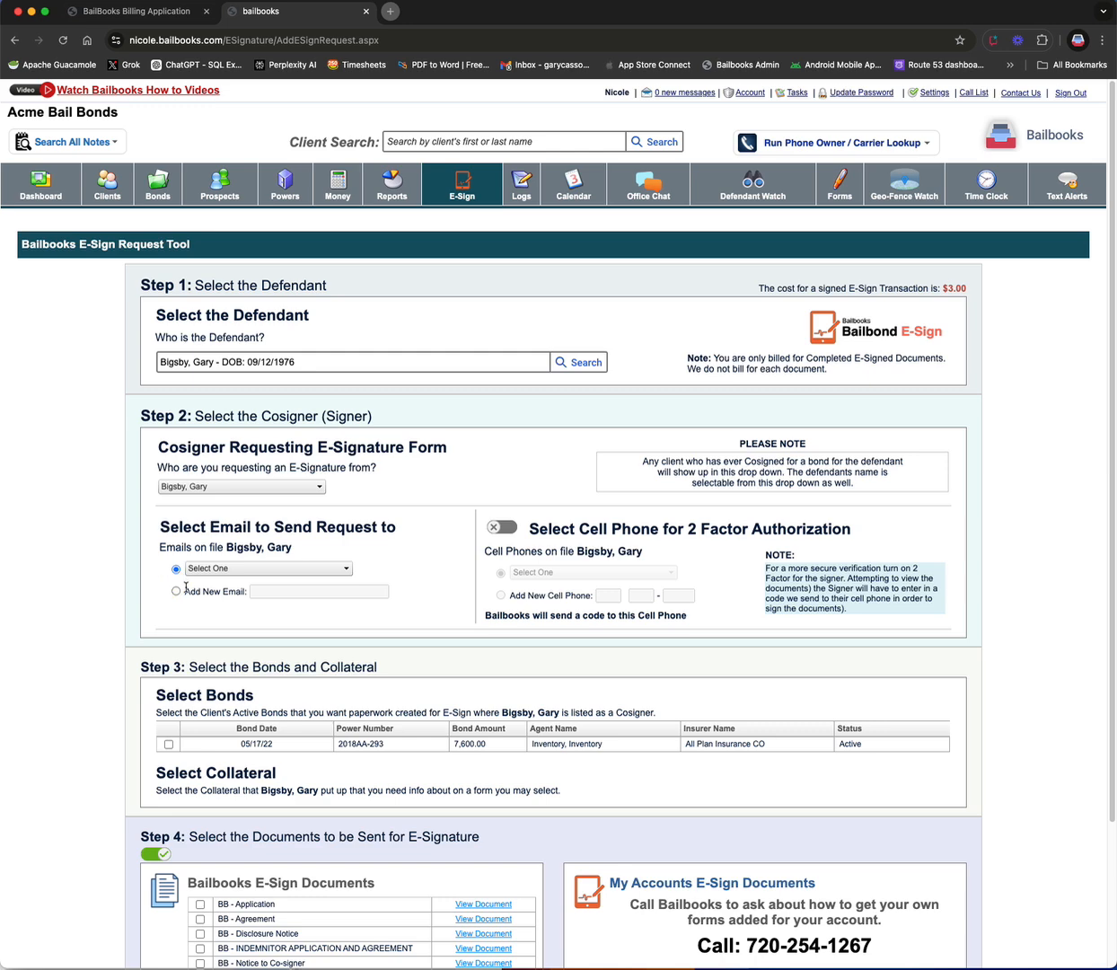
left_click(175, 591)
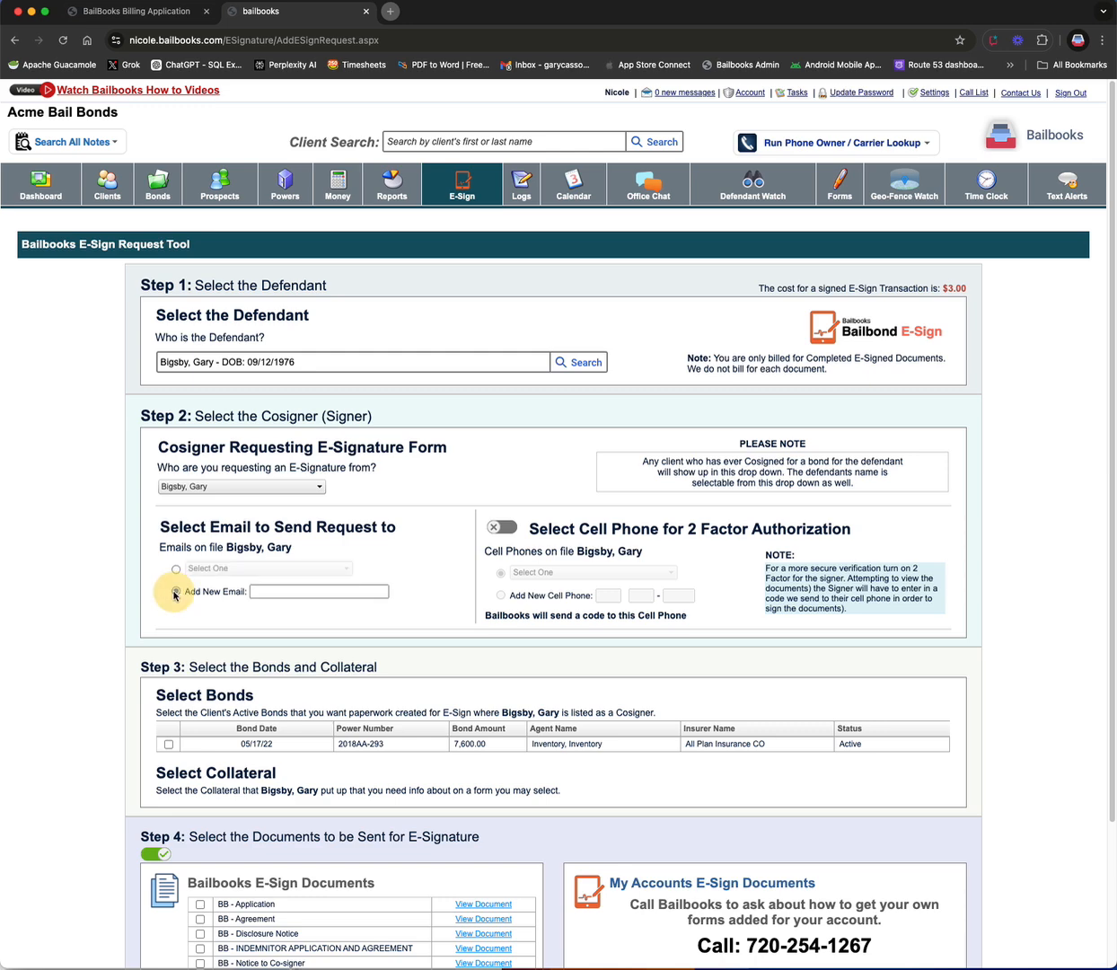
left_click(251, 591)
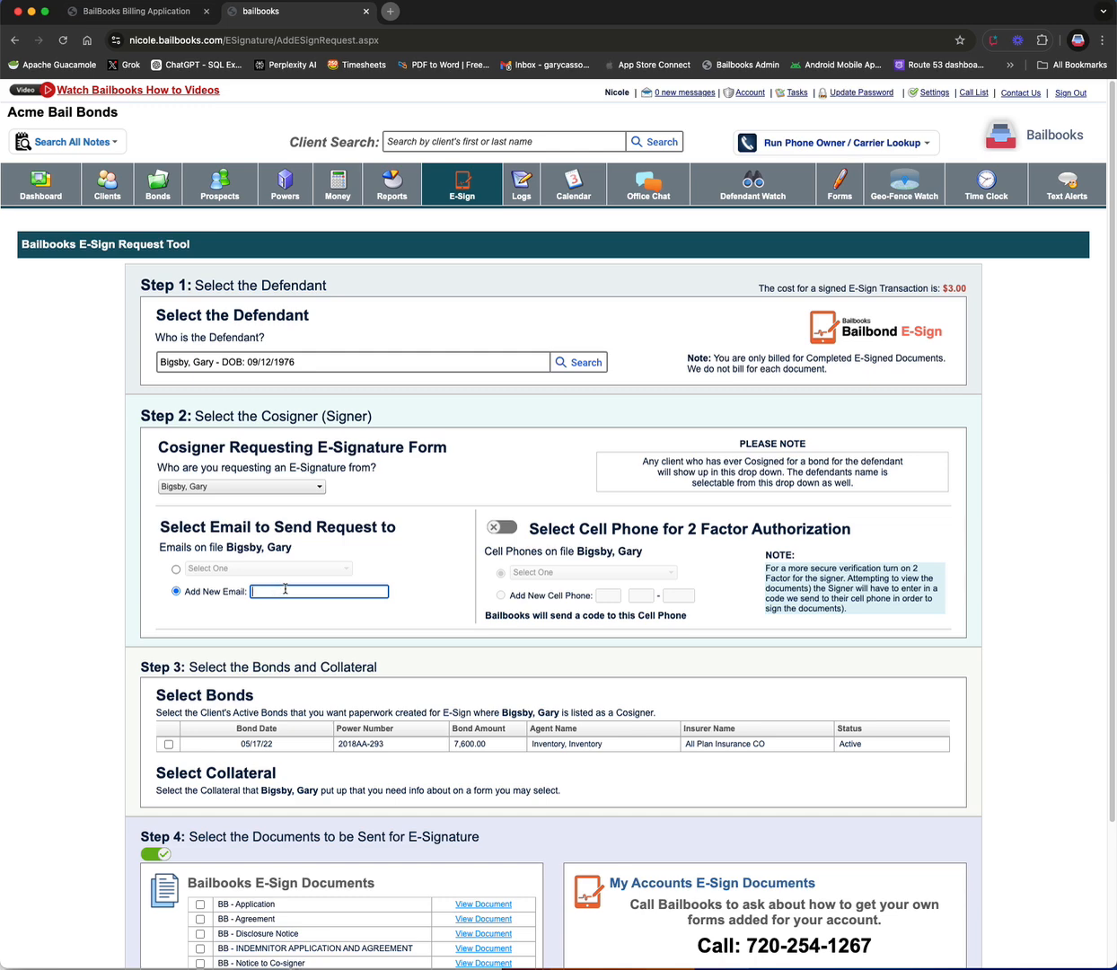
Step: Turn on two-factor authorization and enter a new cell phone number for the signer's verification code
left_click(503, 529)
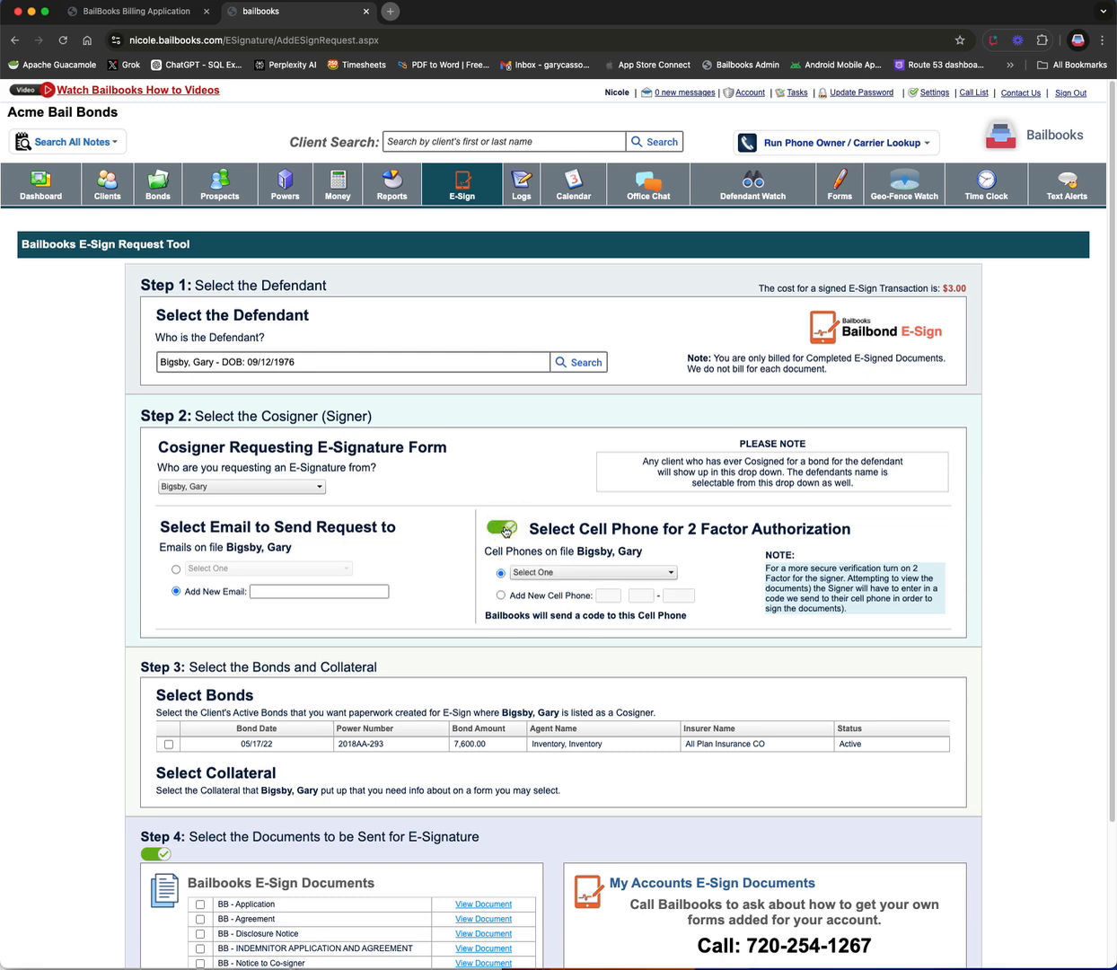
left_click(511, 572)
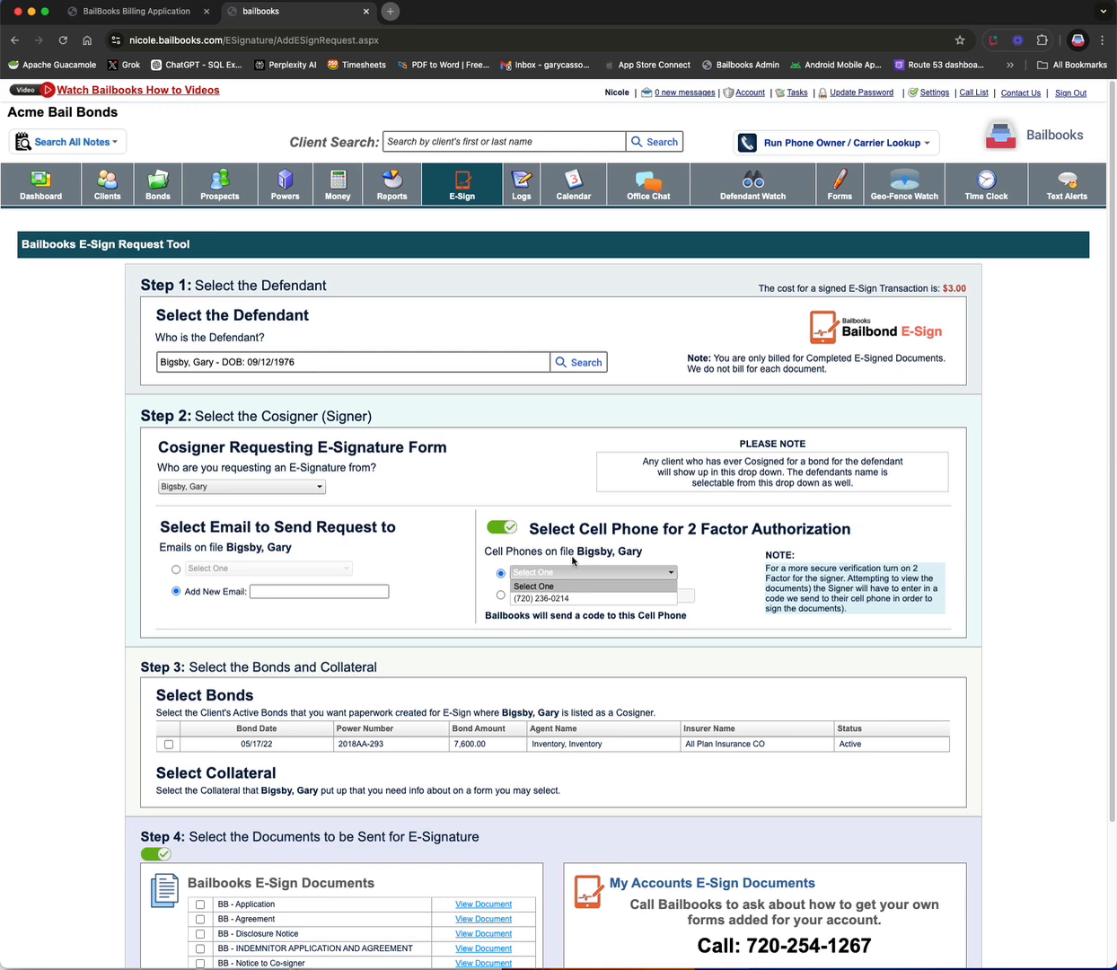
left_click(511, 572)
left_click(500, 594)
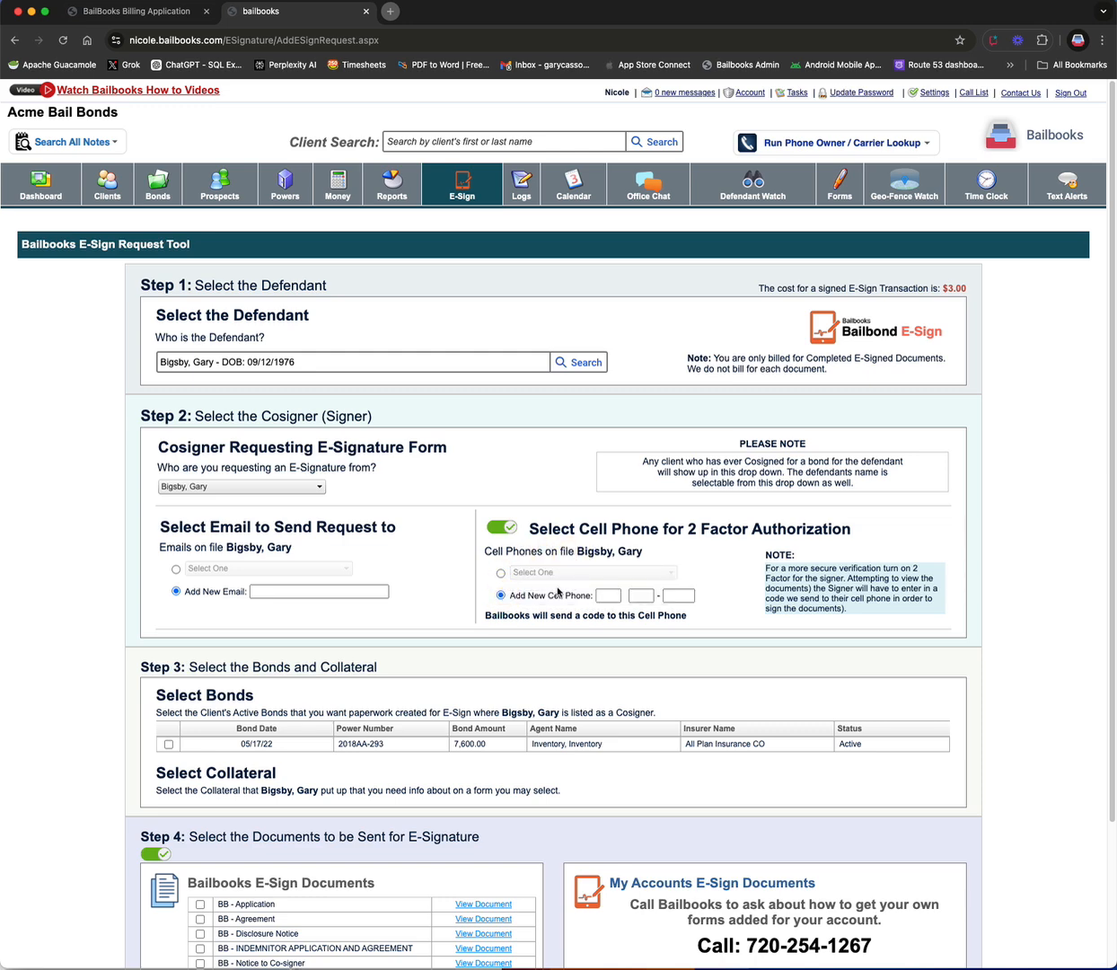
left_click(500, 572)
left_click(539, 572)
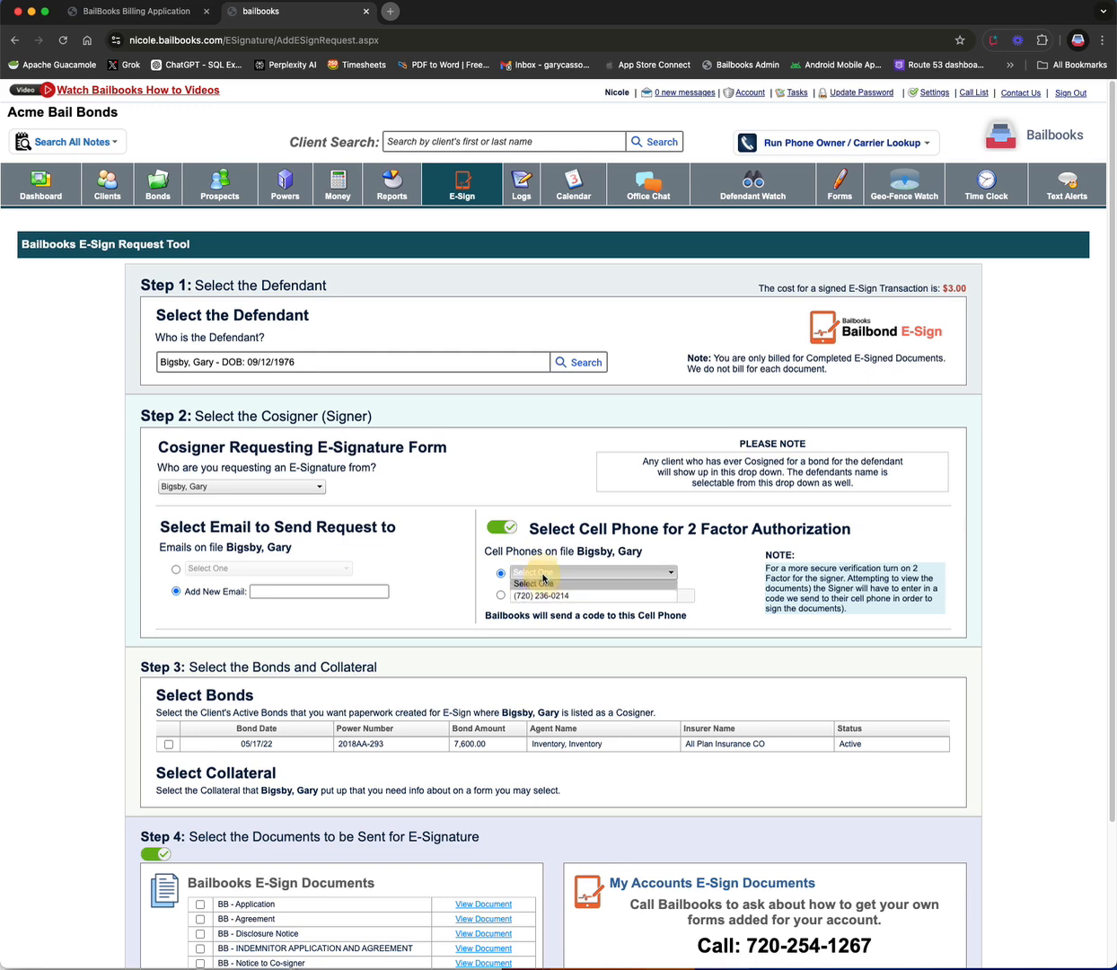
left_click(552, 554)
left_click(500, 594)
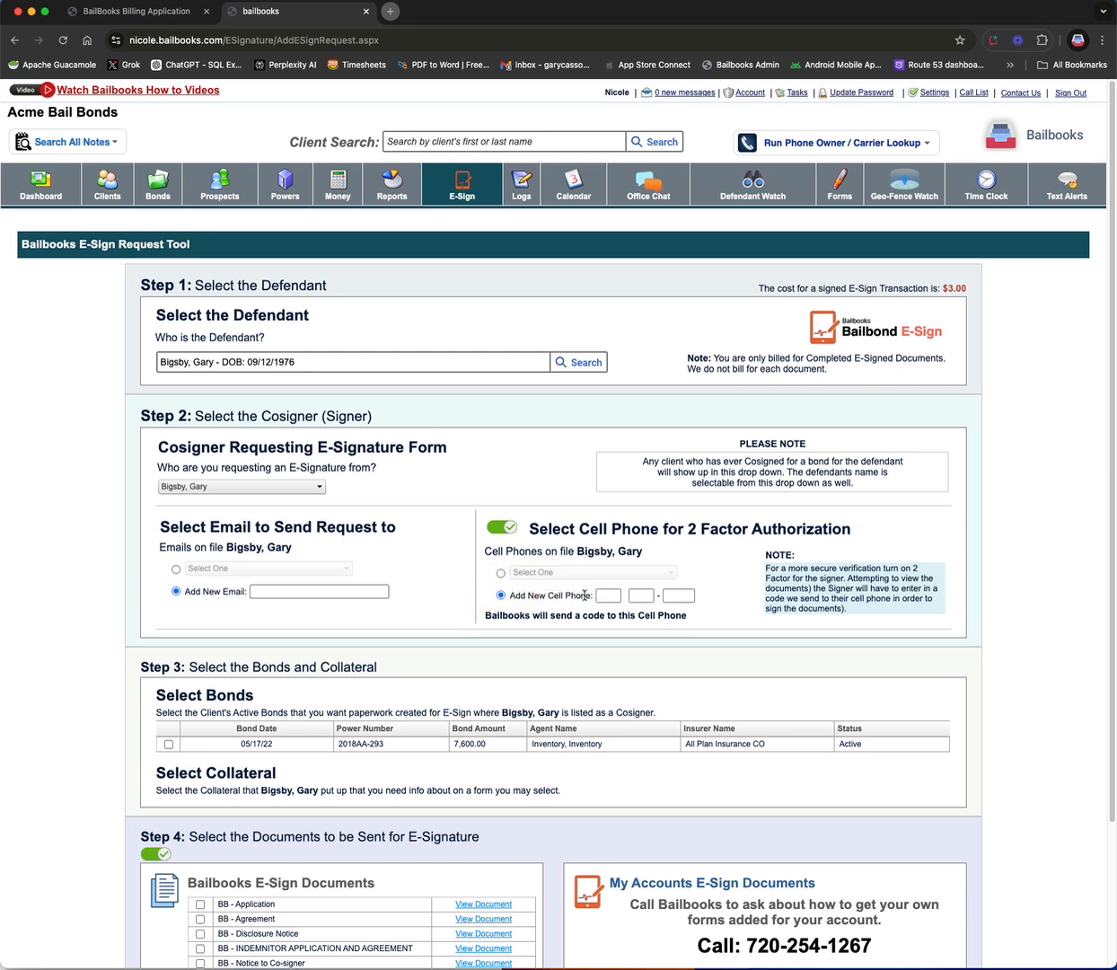
left_click(600, 595)
Step: Select the cosigner's active bond dated 05/17/22 for the paperwork
left_click(168, 744)
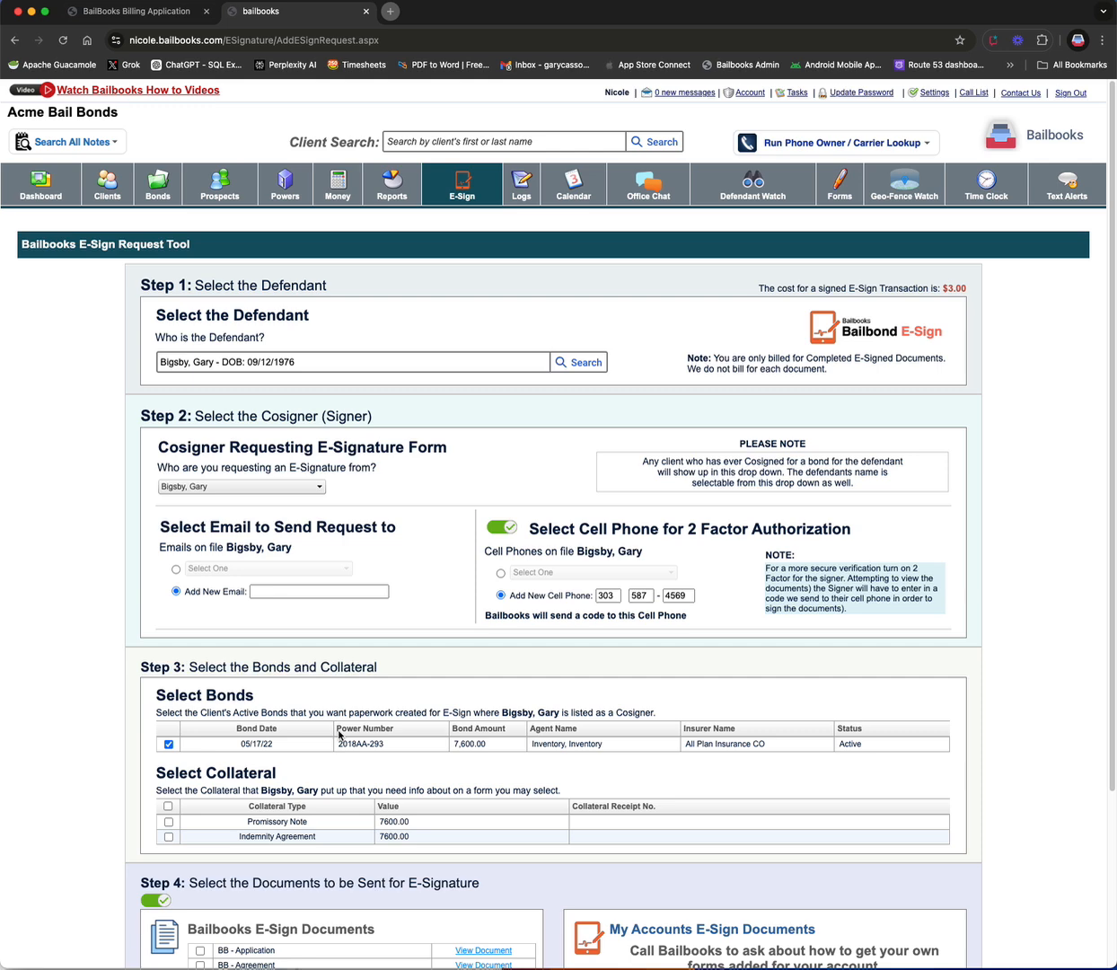
Step: Select all of the cosigner's collateral items for the paperwork
left_click(168, 805)
scroll(518, 753, "down", 1)
scroll(517, 752, "down", 5)
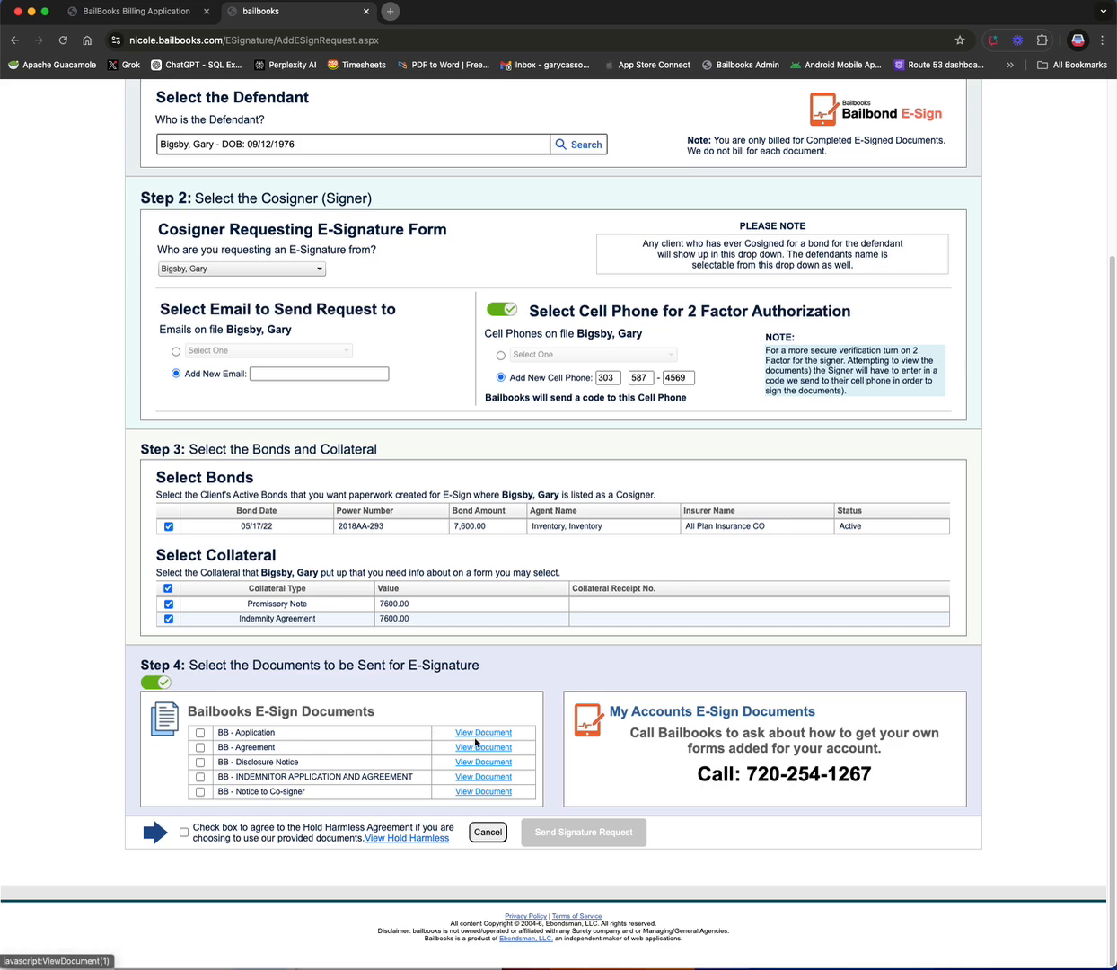
Step: Choose the BB - Application and BB - Disclosure Notice documents to send for e-signature
left_click(504, 736)
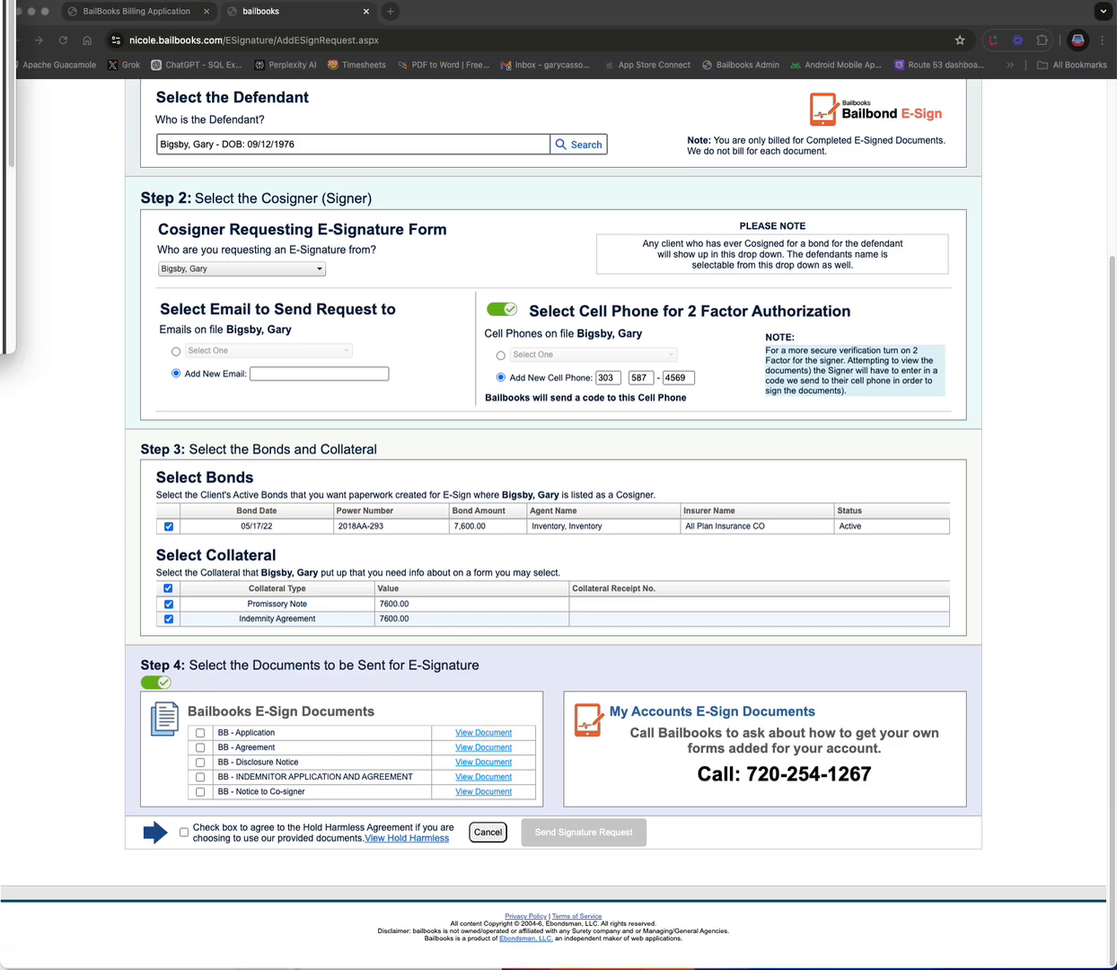
key("super+w")
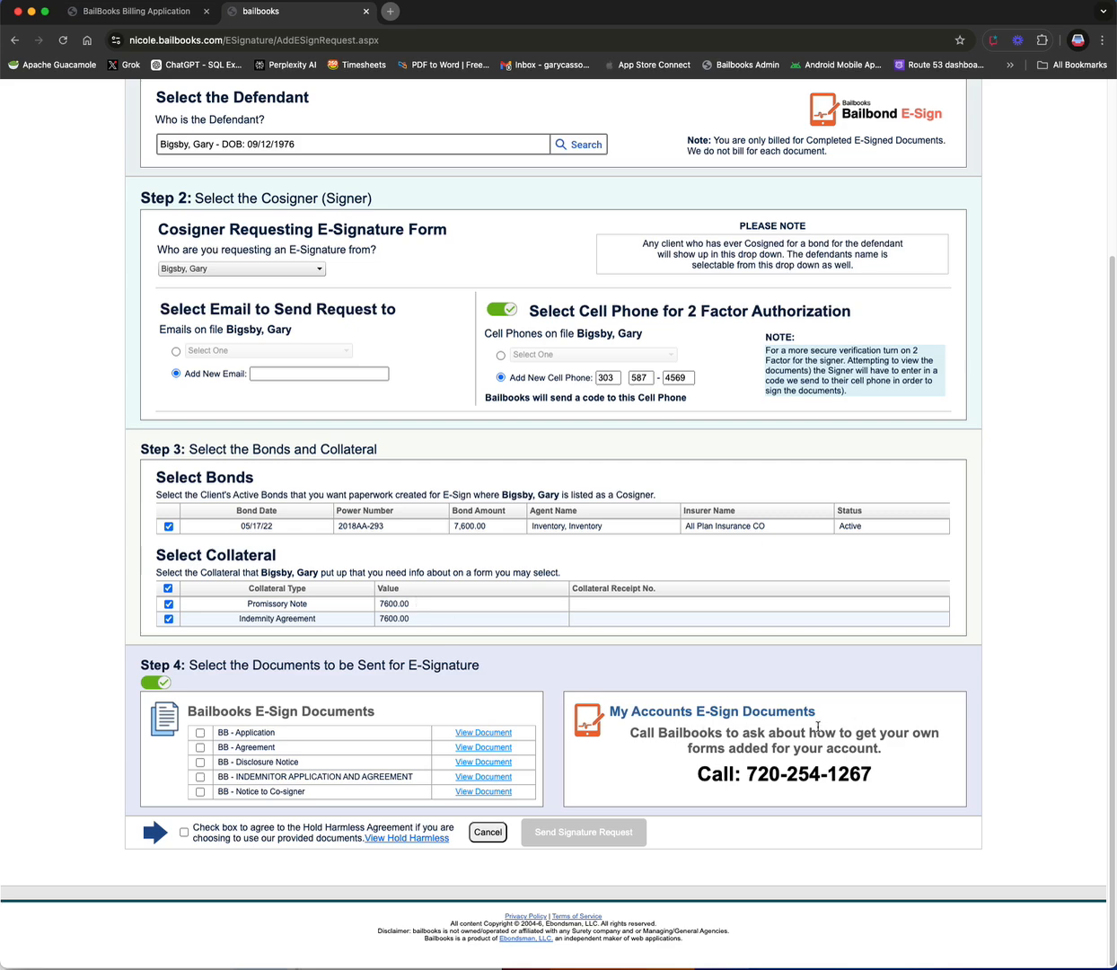
left_click(201, 733)
left_click(200, 761)
Step: Open the Hold Harmless Agreement to read it, then close its window
left_click(414, 839)
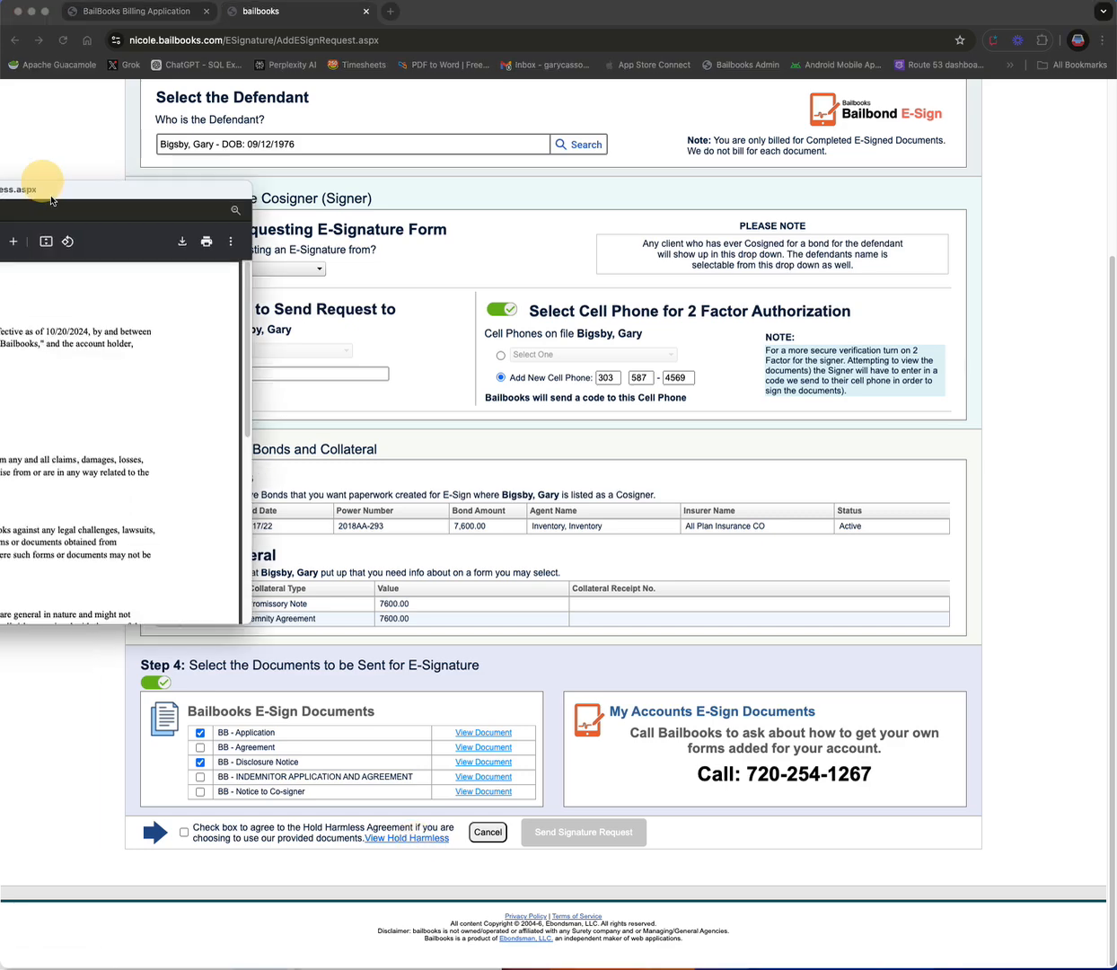
left_click_drag(81, 196, 547, 193)
left_click_drag(674, 626, 754, 894)
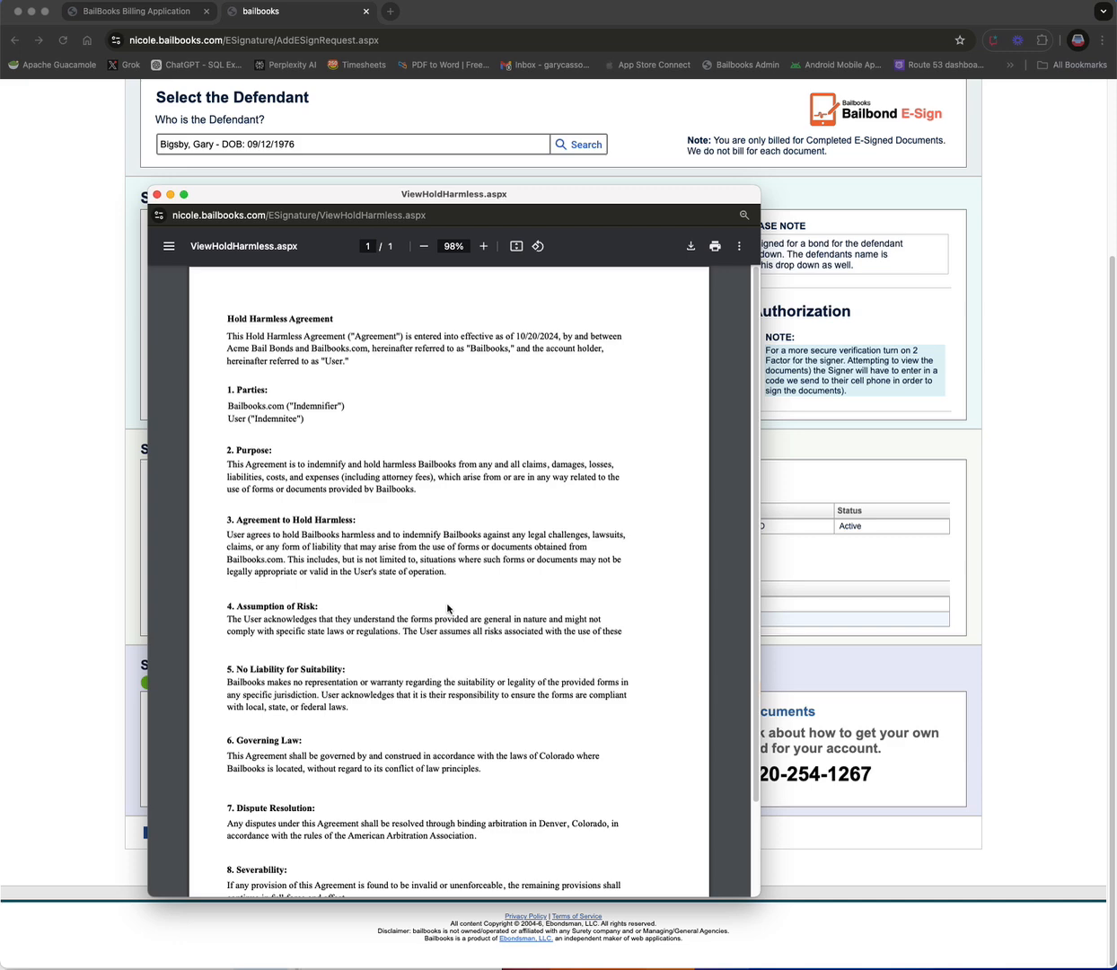
left_click_drag(507, 194, 592, 128)
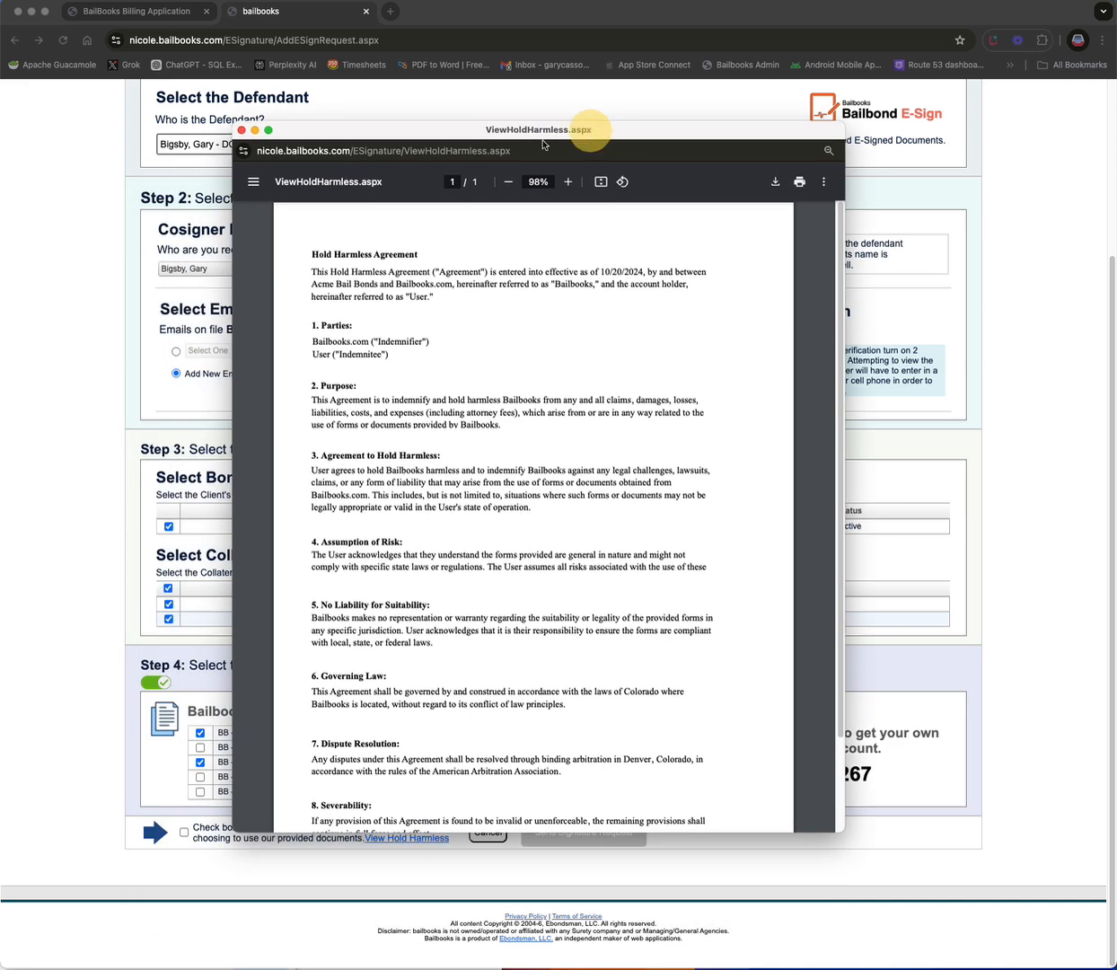
left_click(240, 131)
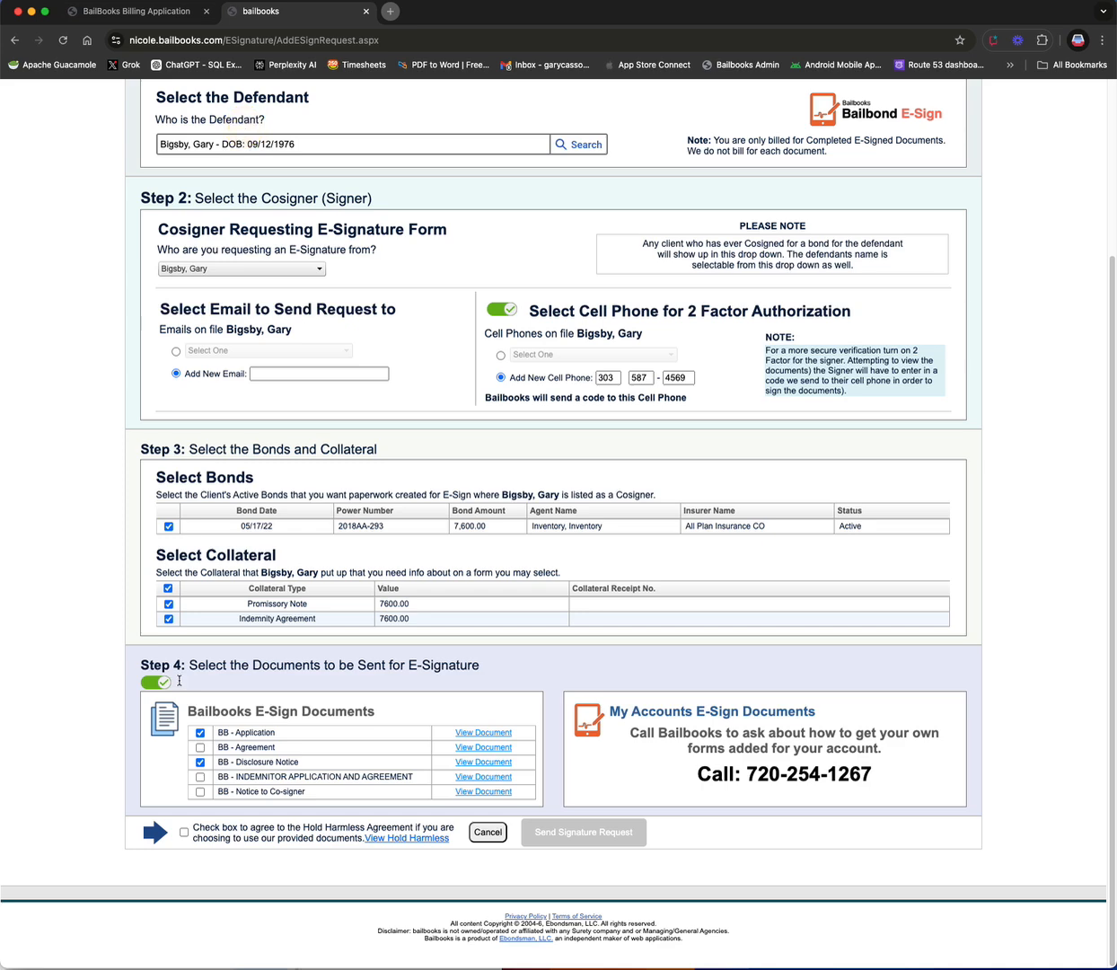
Step: Agree to the Hold Harmless Agreement and try to send the signature request
left_click(184, 832)
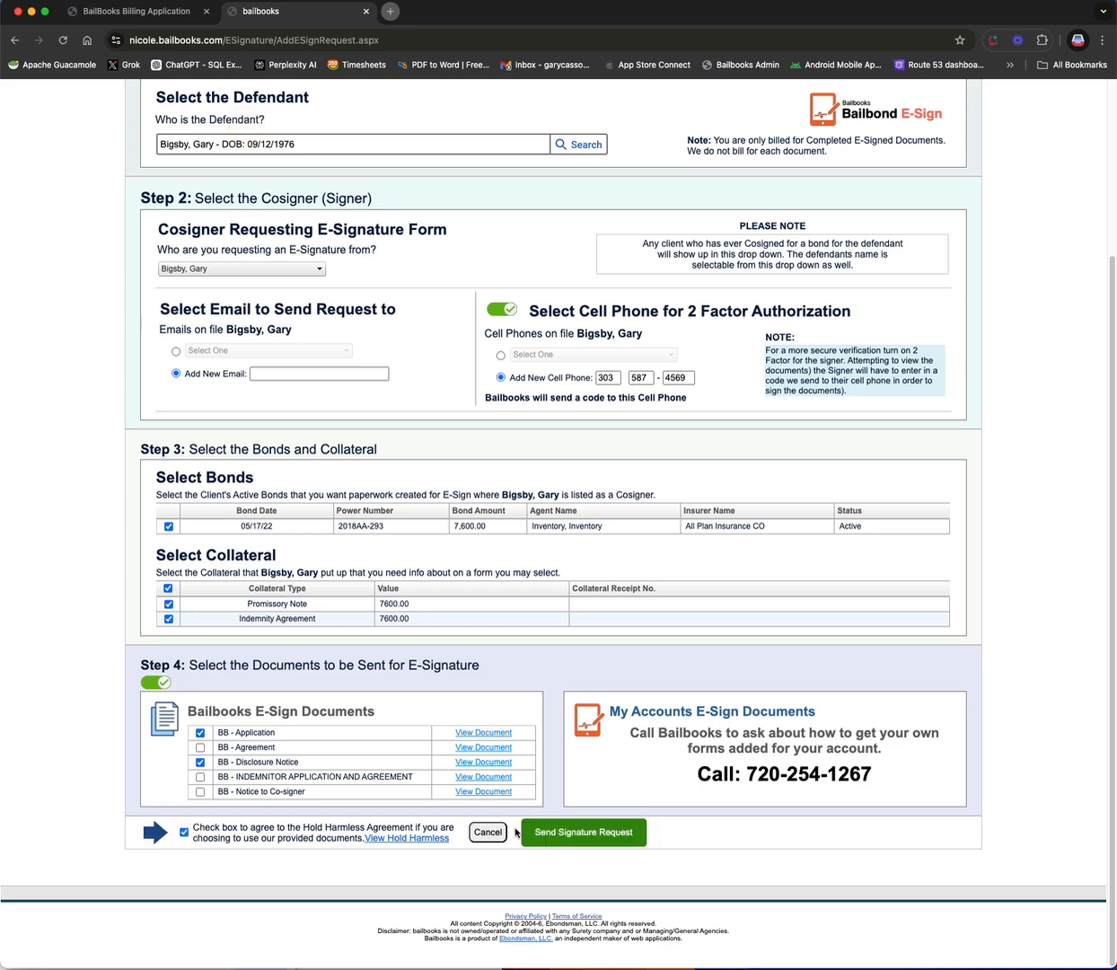
left_click(586, 835)
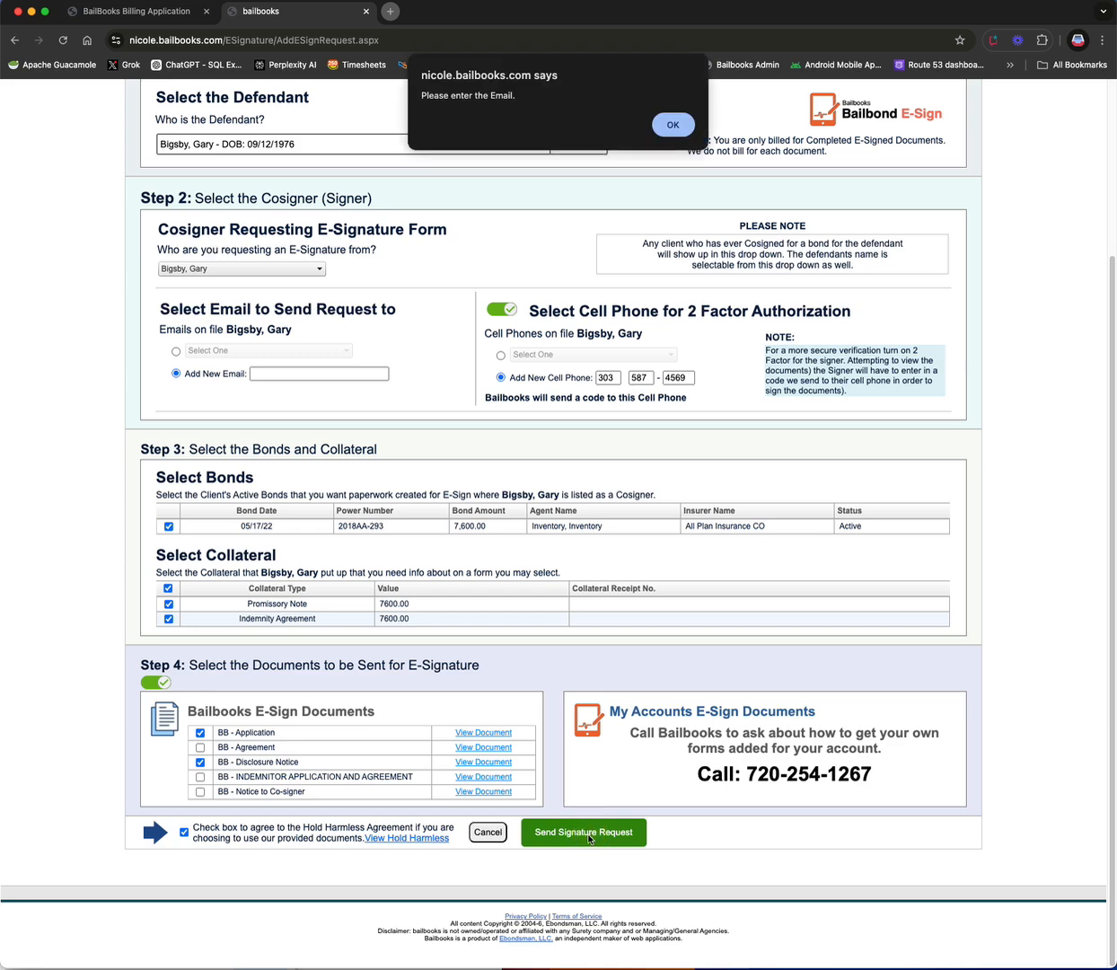
left_click(672, 125)
Step: Enter the cosigner's new email address for the signature request
left_click(285, 373)
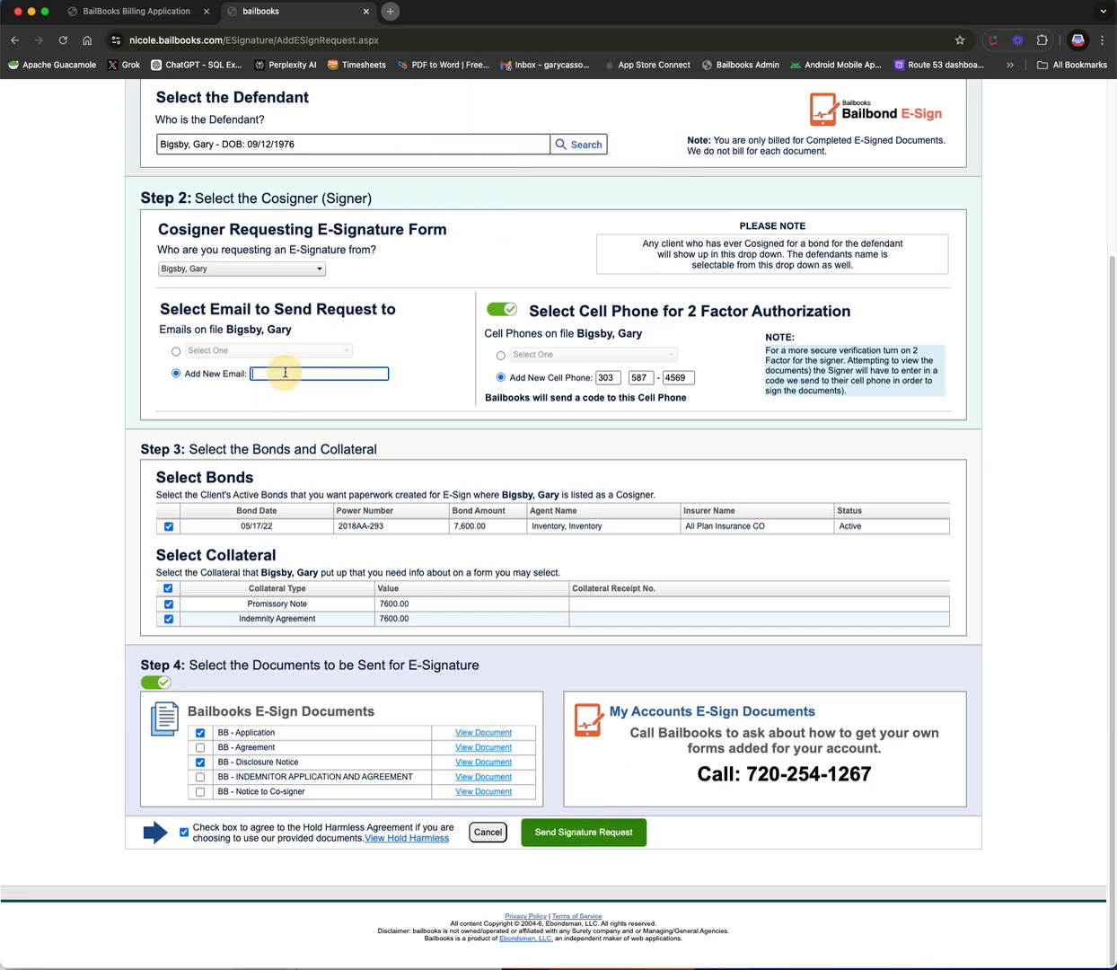
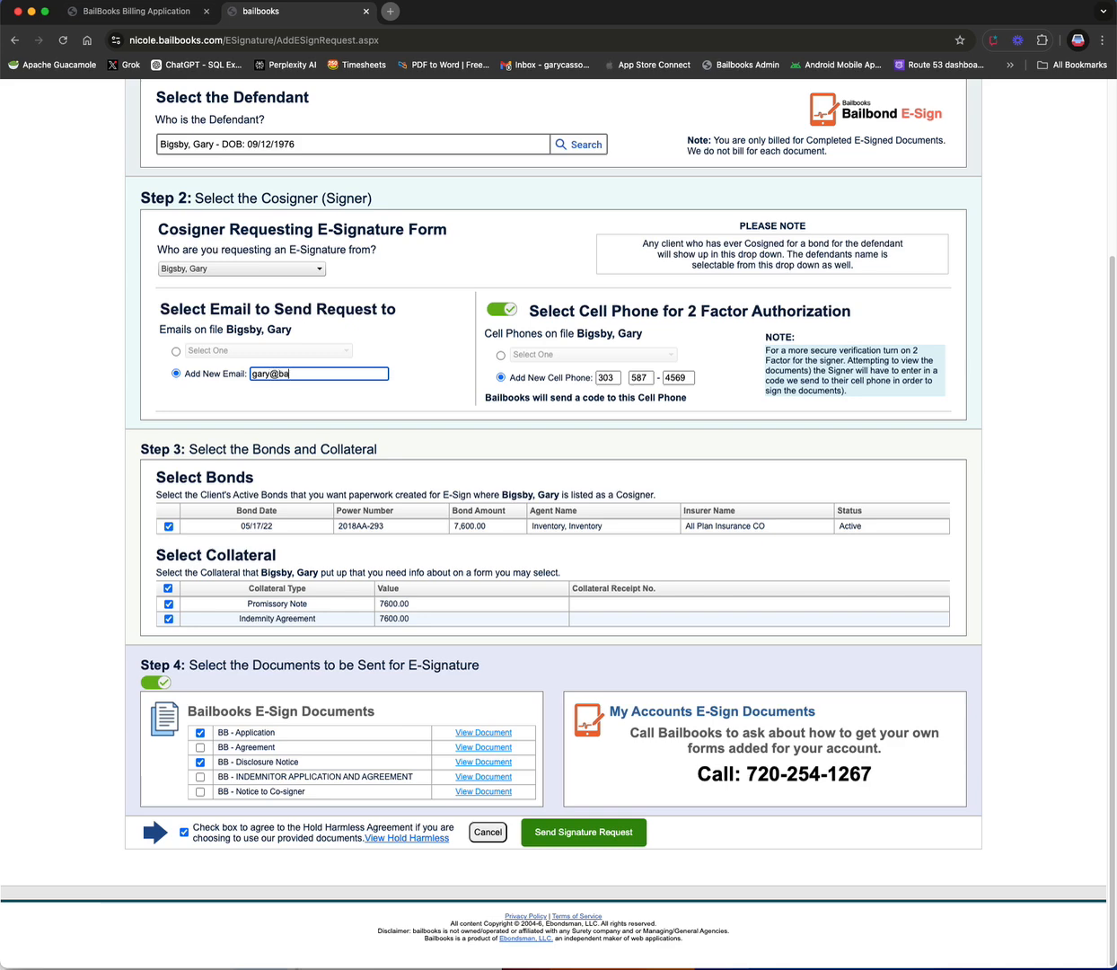
Step: Send the signature request, choosing that the signer provides neither a selfie nor a government ID
left_click(577, 827)
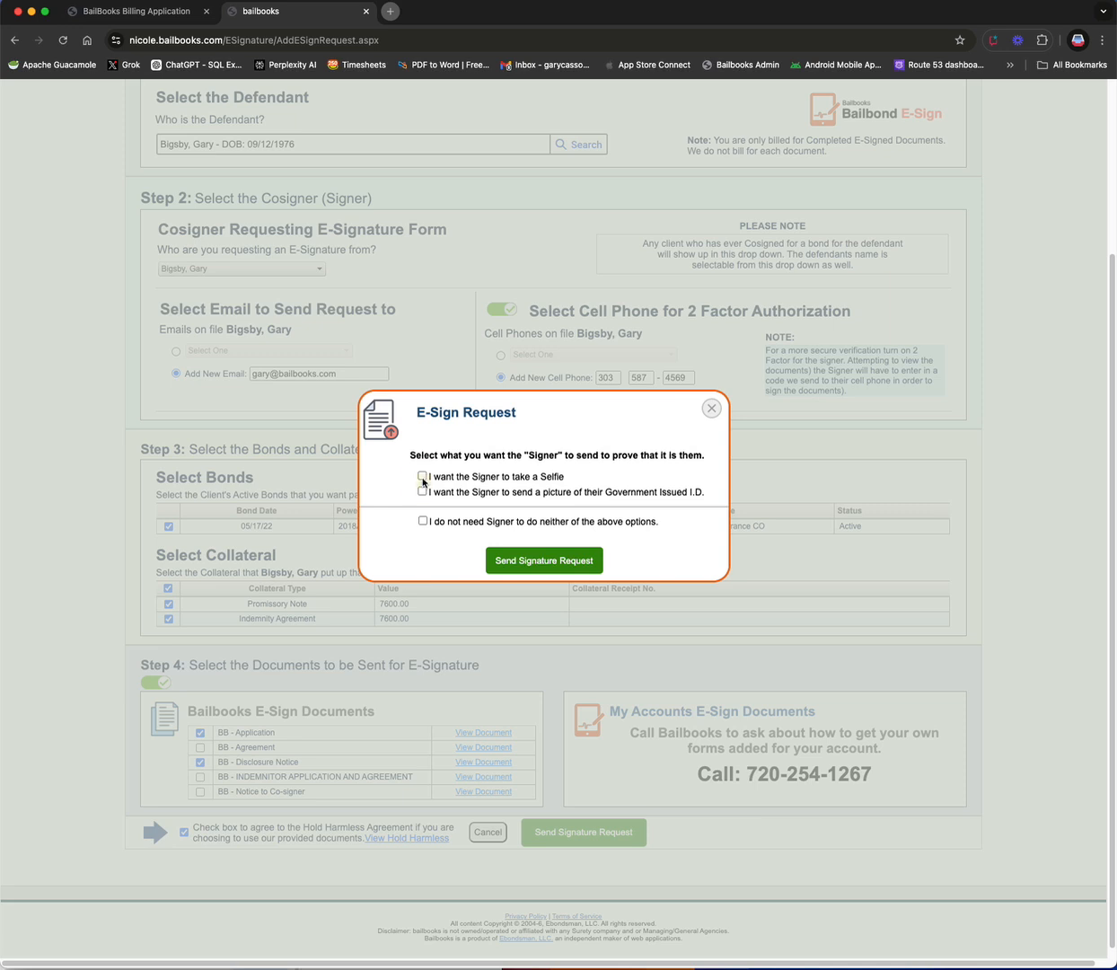
left_click(422, 477)
left_click(423, 492)
left_click(423, 492)
left_click(420, 476)
left_click(423, 521)
left_click(545, 560)
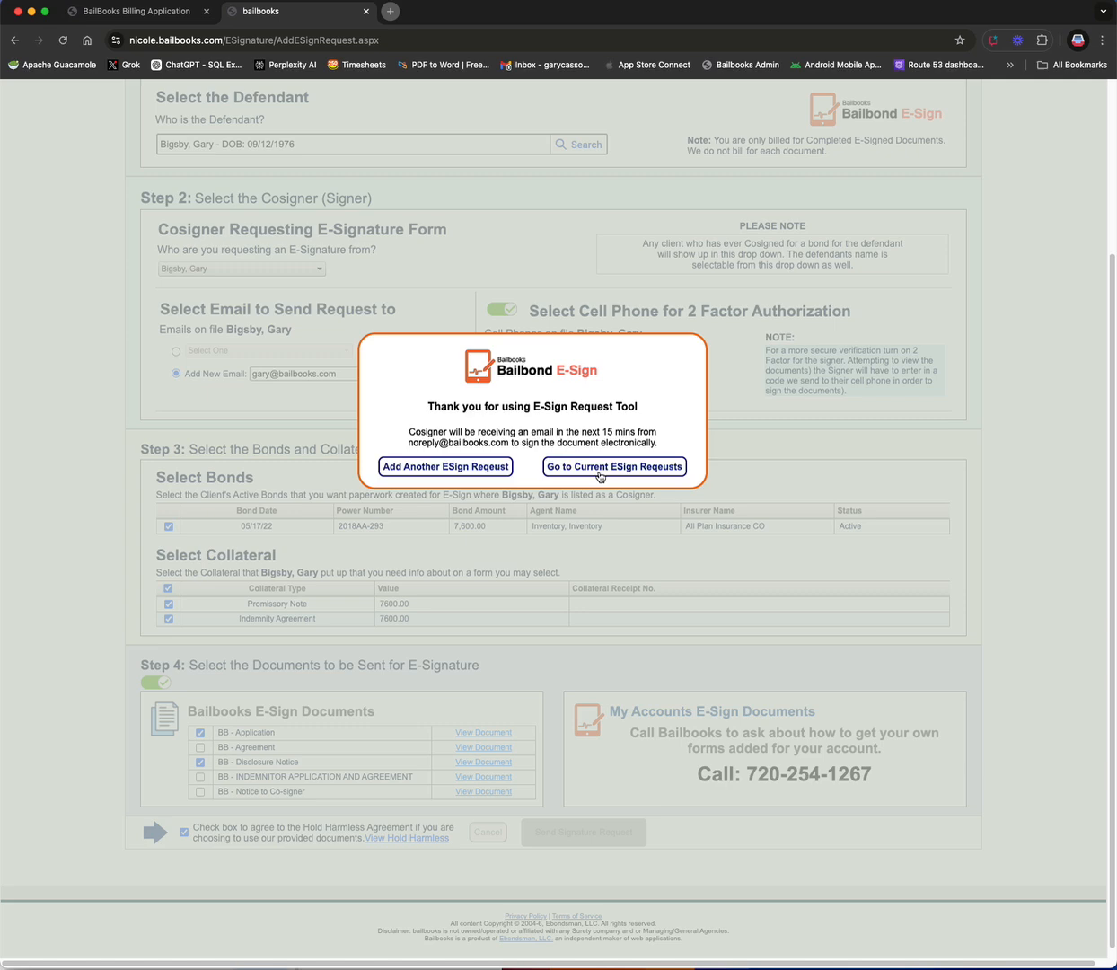
Step: Open the signature request email in the Gmail inbox and follow its Review Document link
left_click(600, 467)
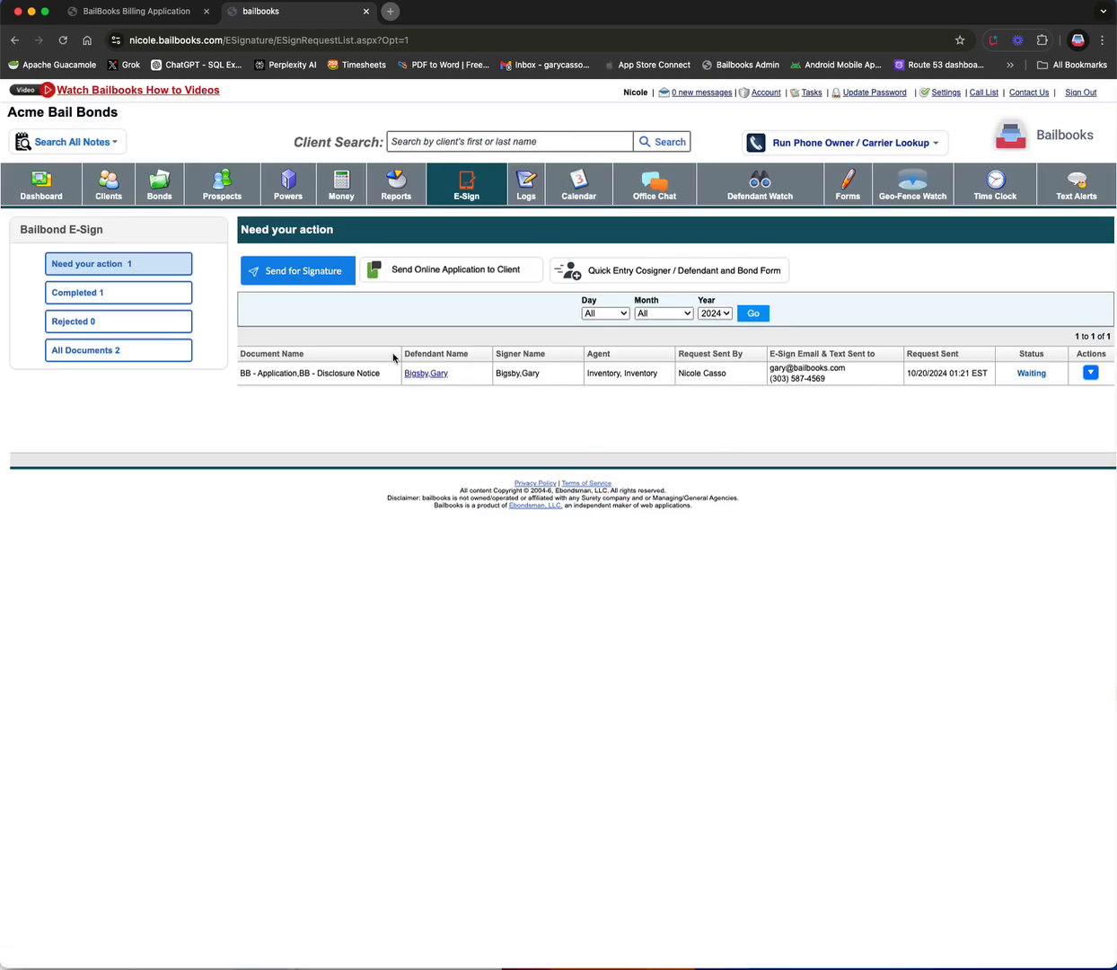
left_click(445, 178)
left_click(390, 11)
left_click(548, 65)
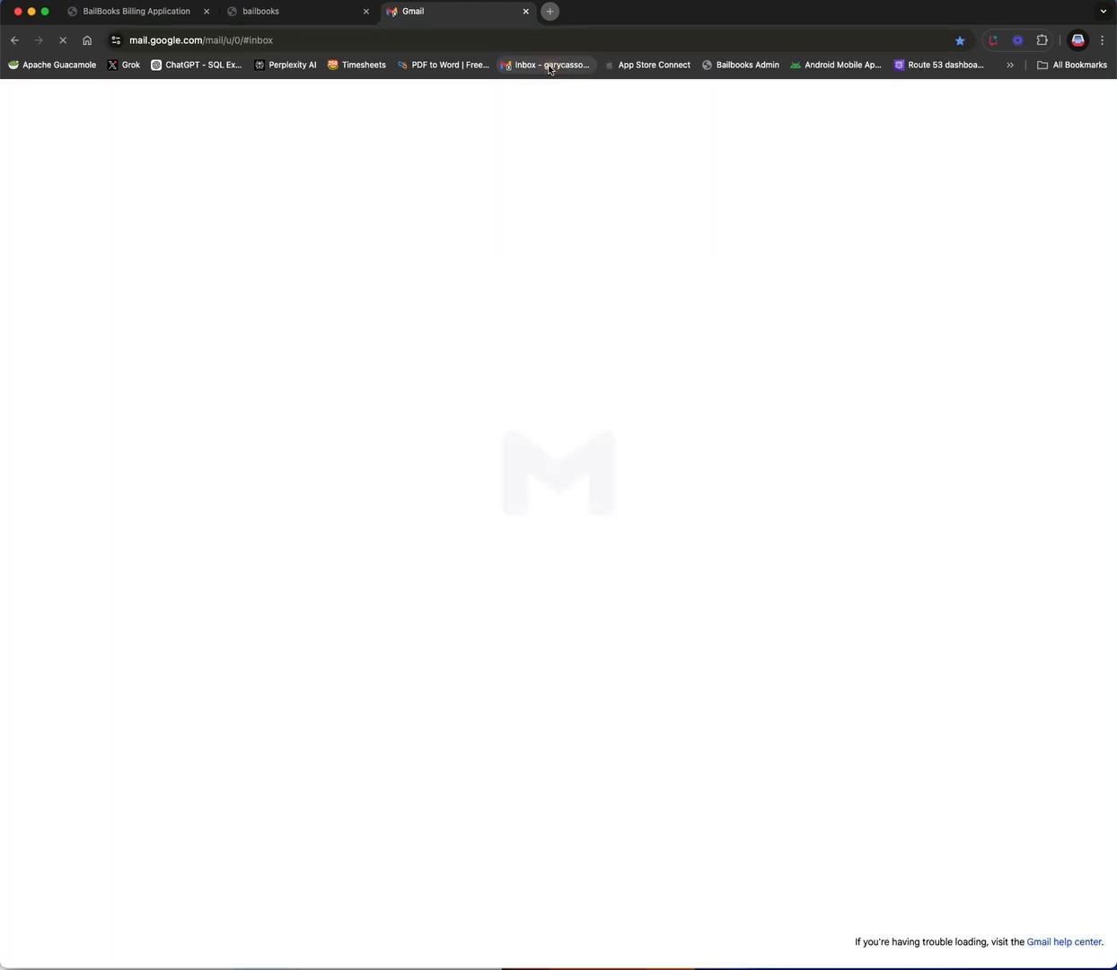
left_click(460, 168)
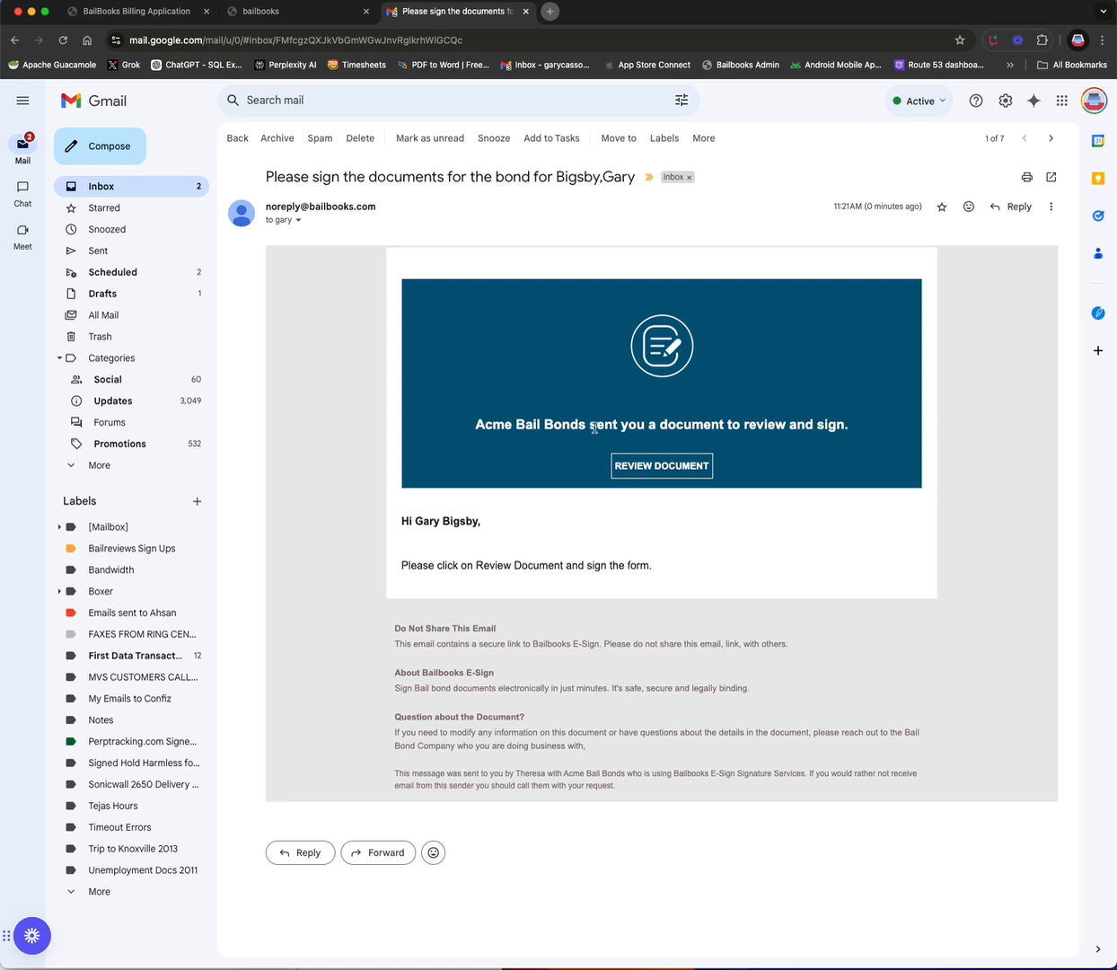
left_click(662, 467)
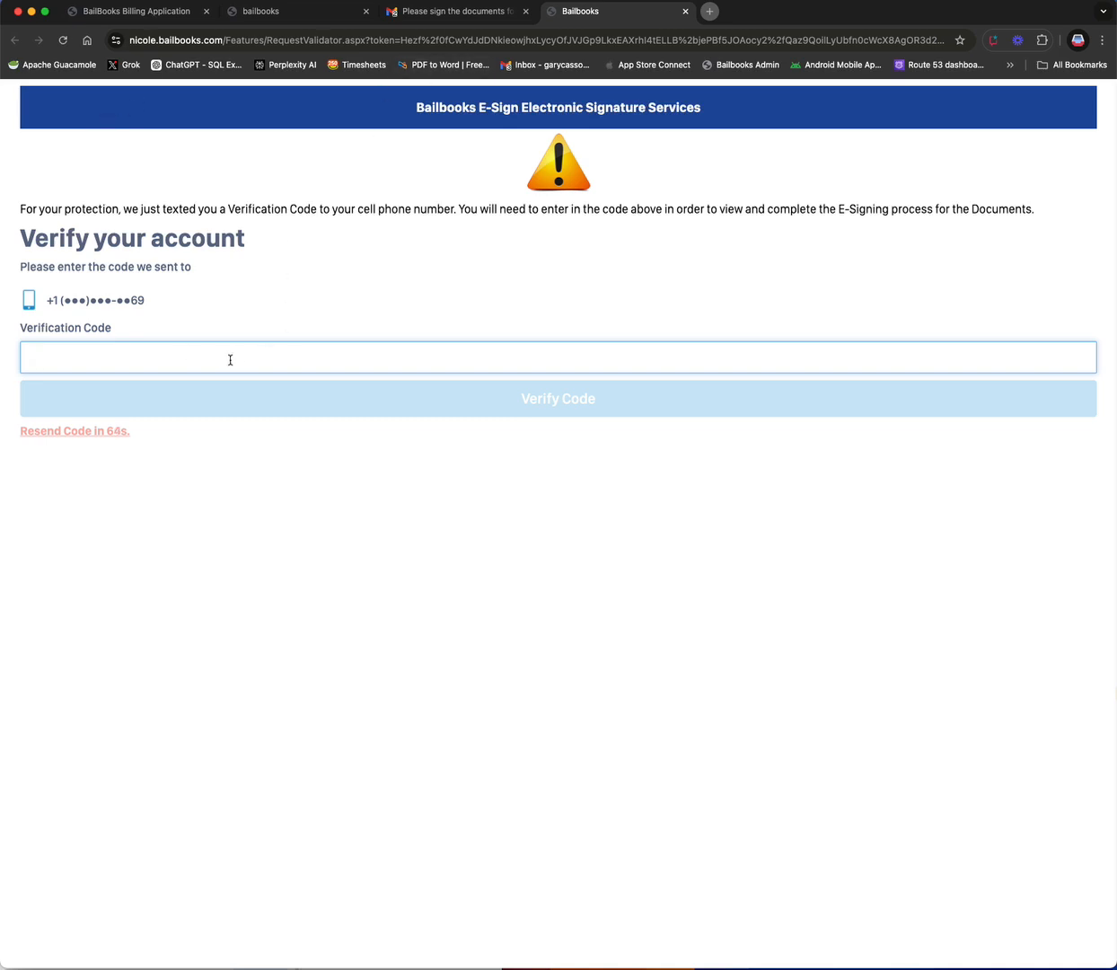
Step: Return to Bailbooks and list completed e-sign requests starting from Oct 1, 2024
left_click(685, 12)
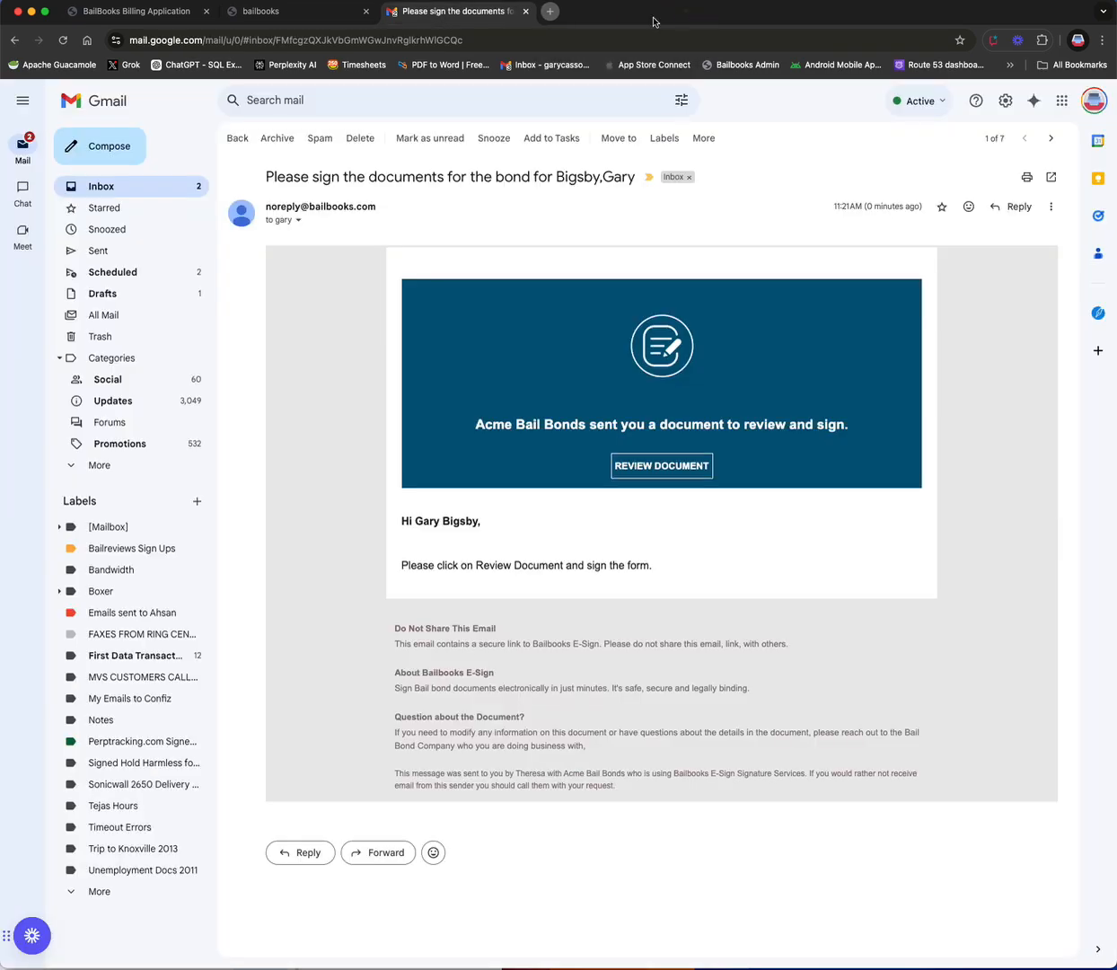
left_click(280, 14)
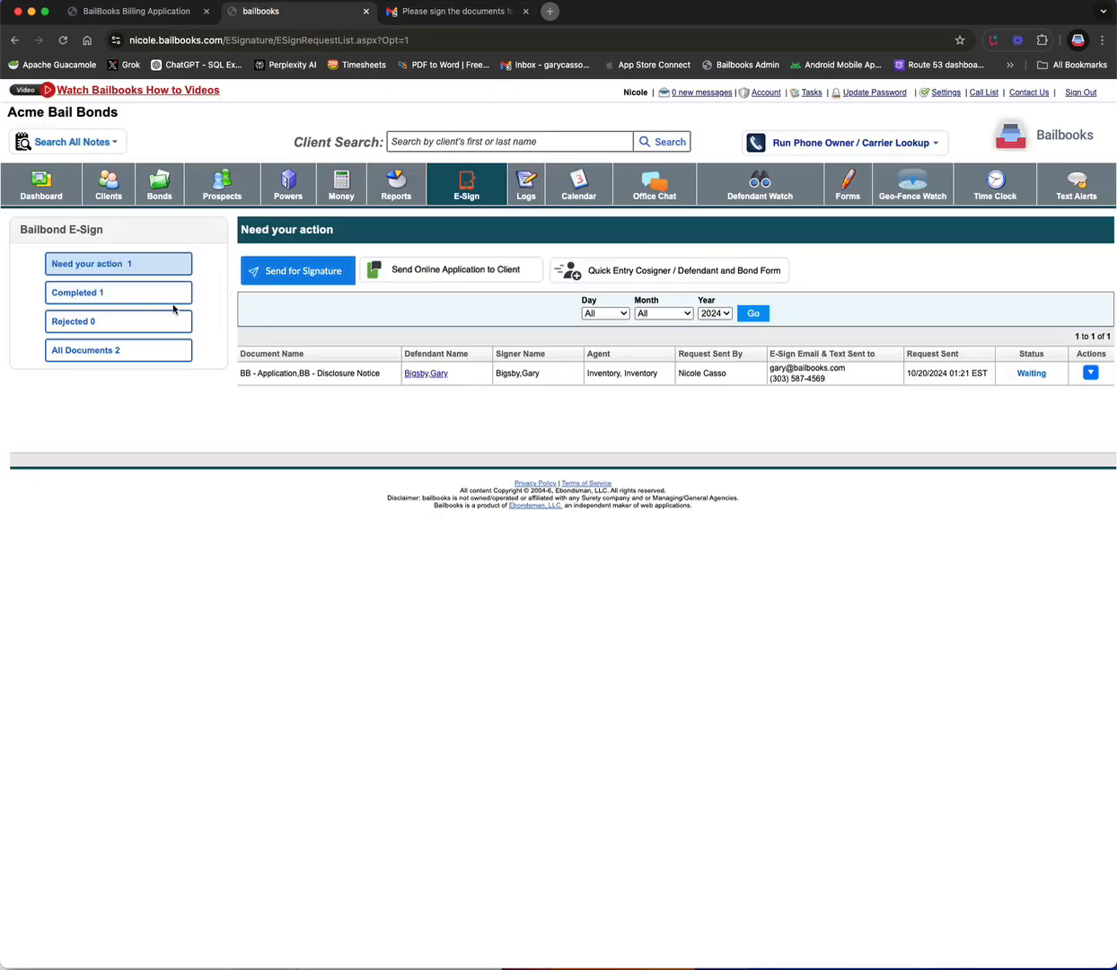
left_click(90, 293)
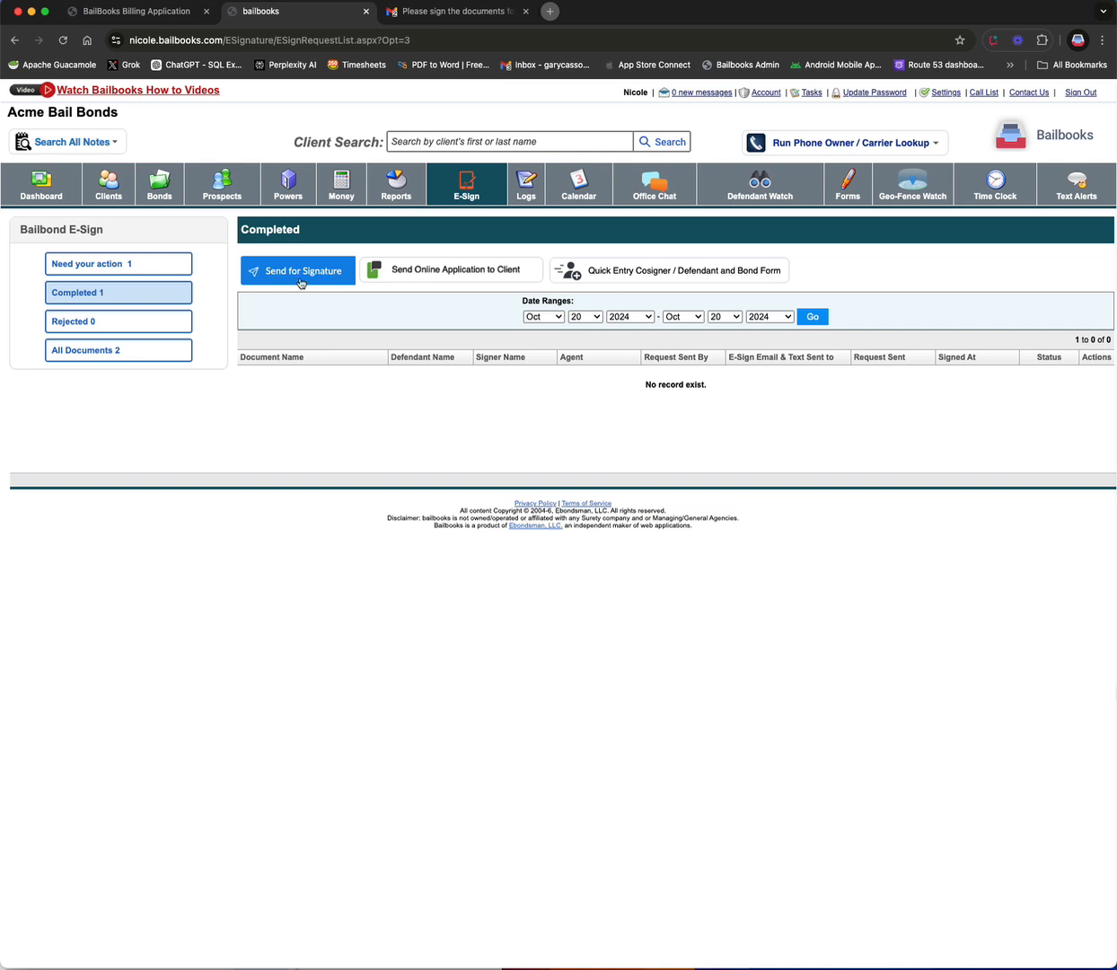
left_click(568, 317)
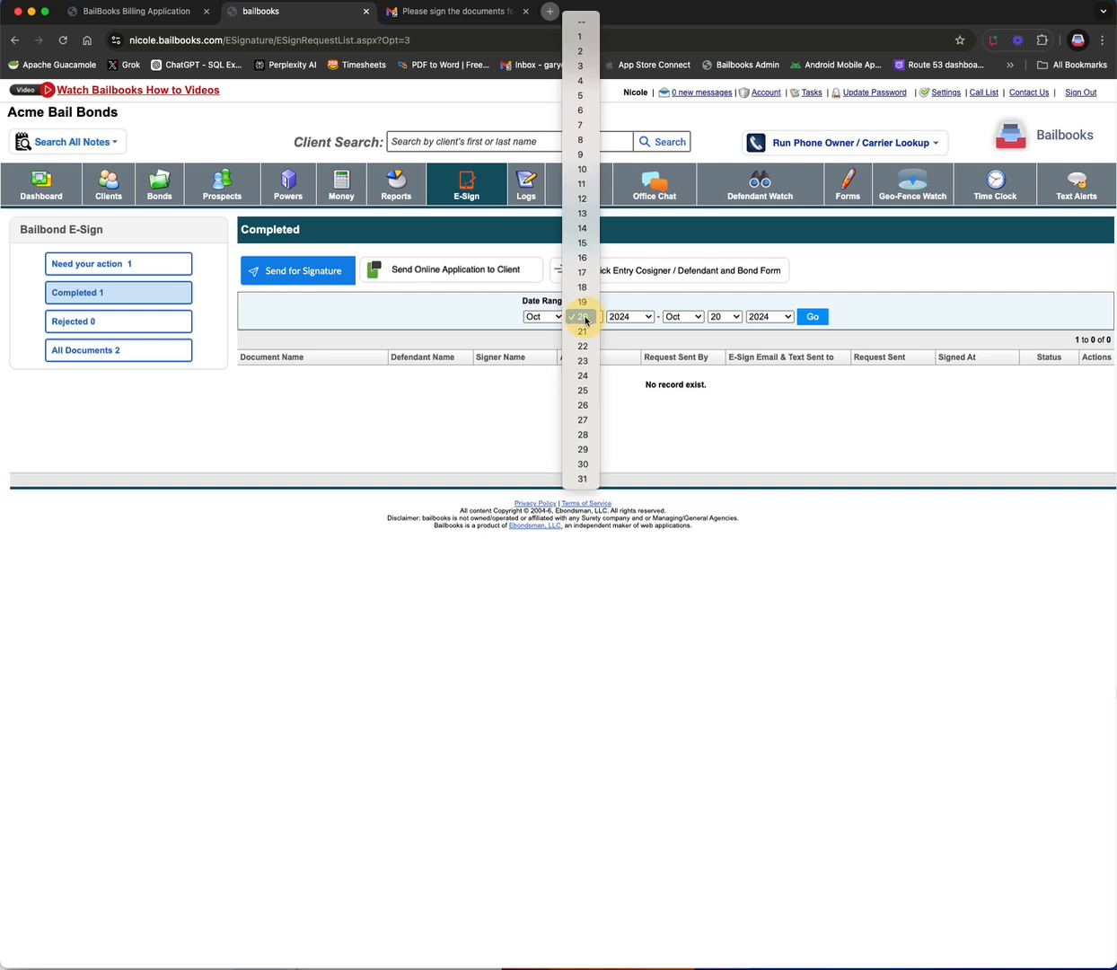
left_click(565, 36)
left_click(811, 316)
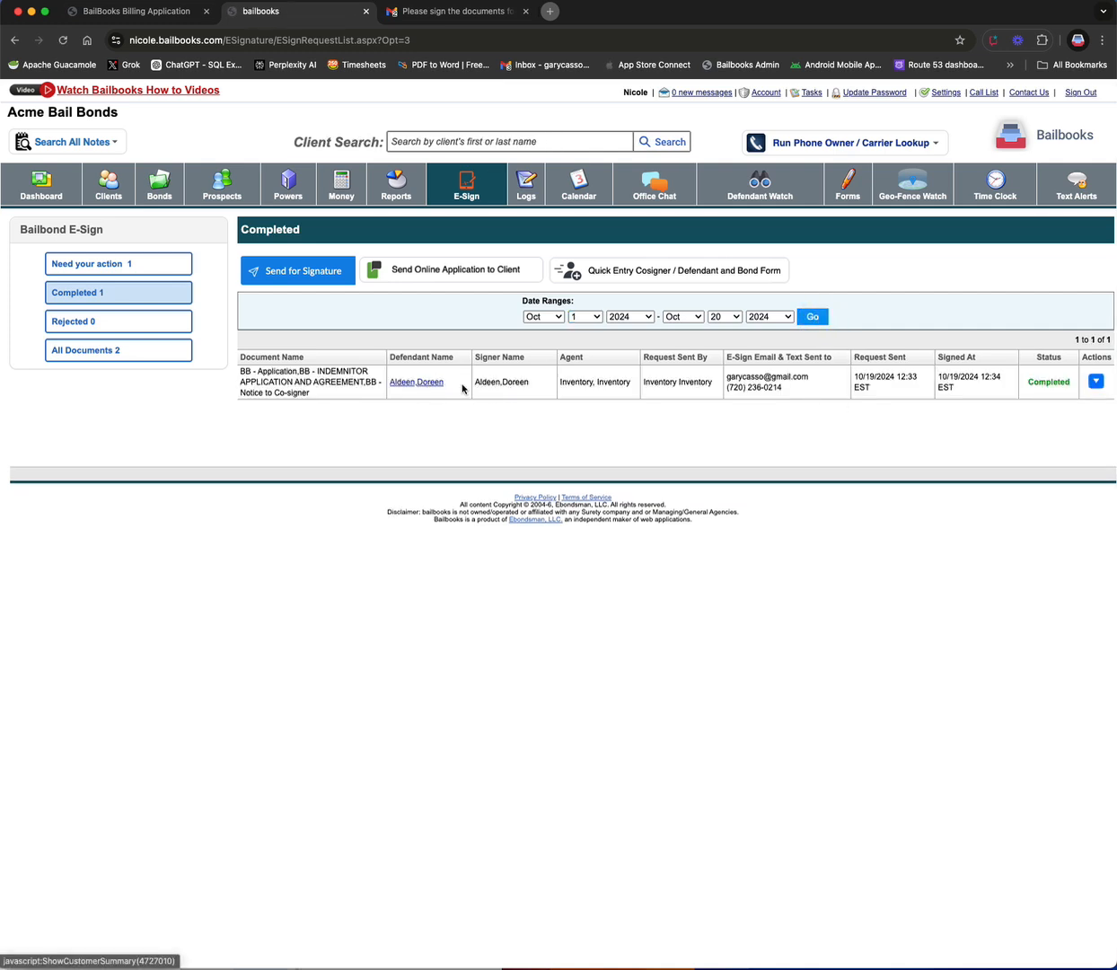
Step: Open the verification details of the completed request, then close them
left_click(1095, 382)
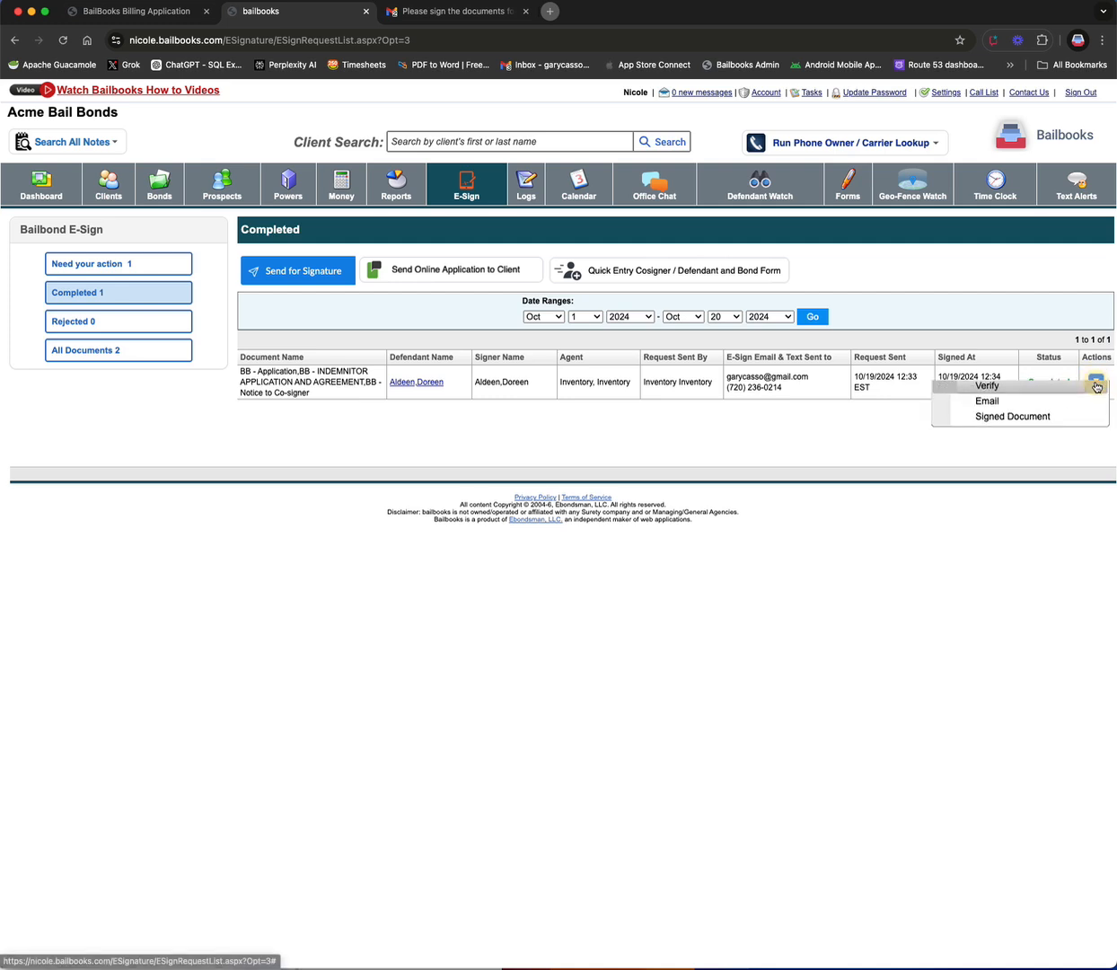
left_click(1005, 396)
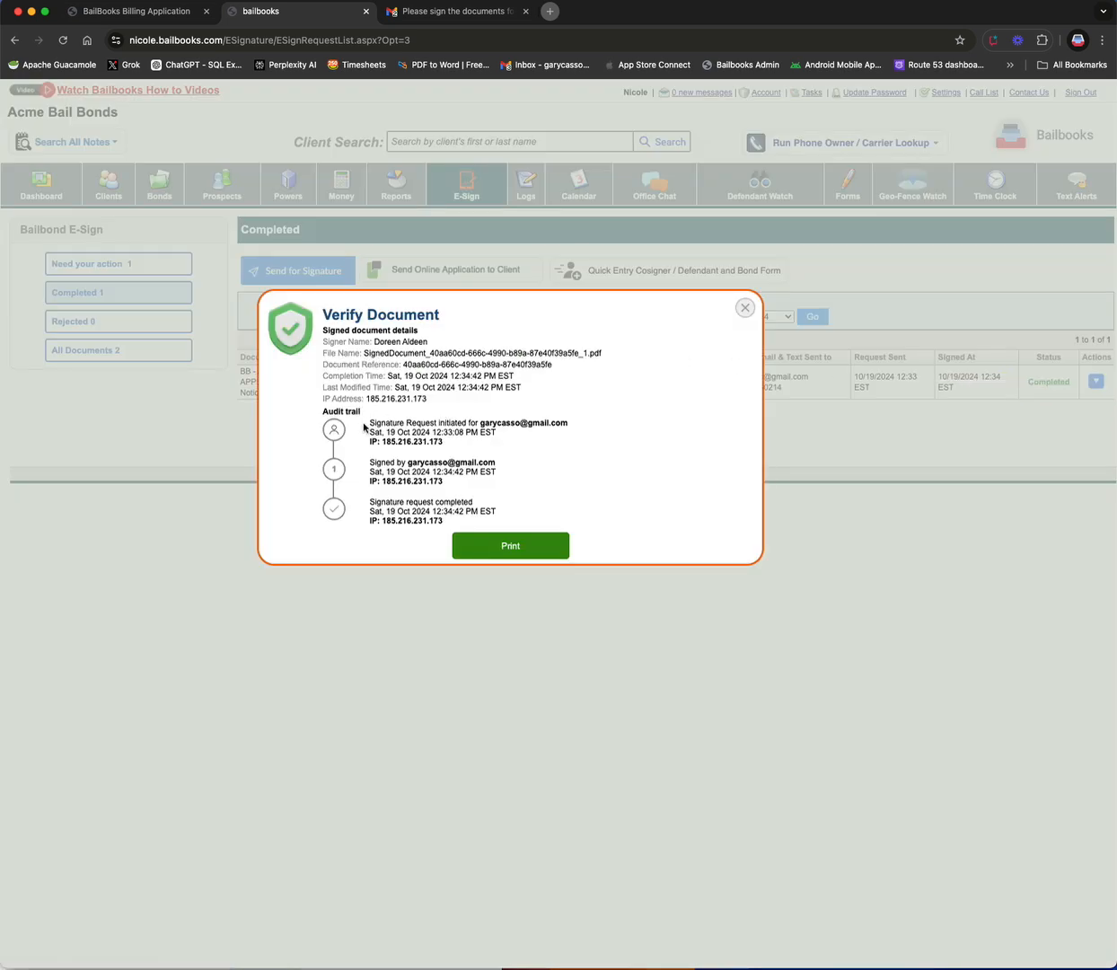
left_click(743, 309)
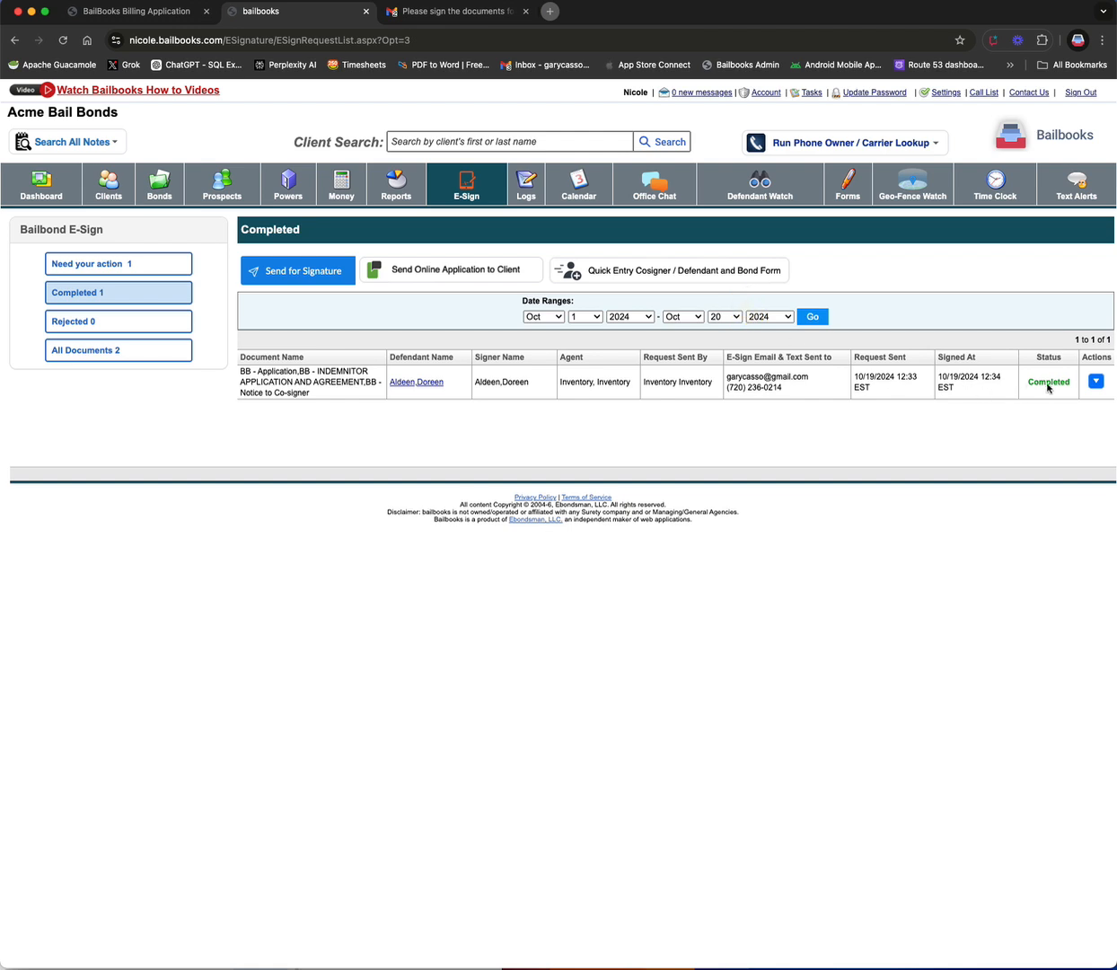
Step: Open the completed request's signed document and enlarge its viewer window
left_click(1096, 380)
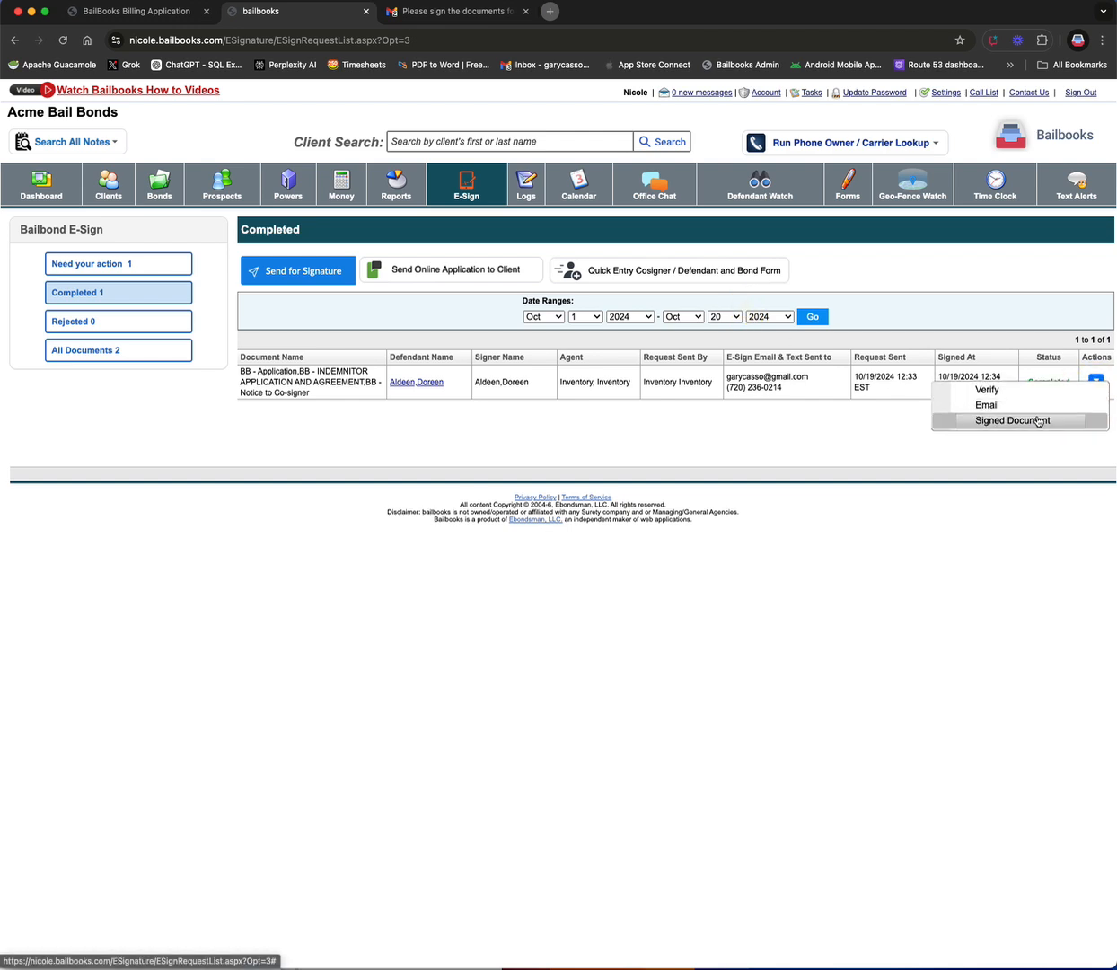
left_click(1037, 421)
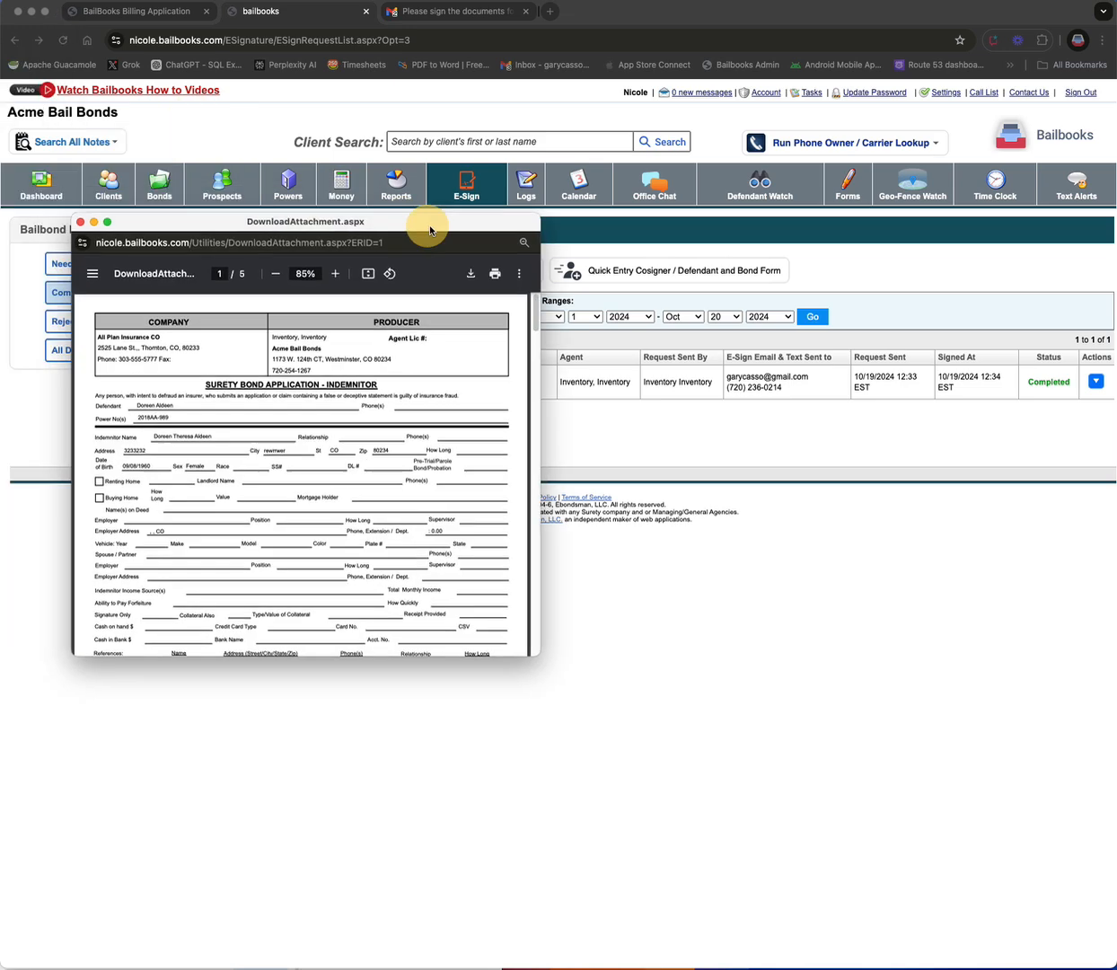
left_click_drag(430, 231, 464, 147)
left_click_drag(568, 572, 742, 882)
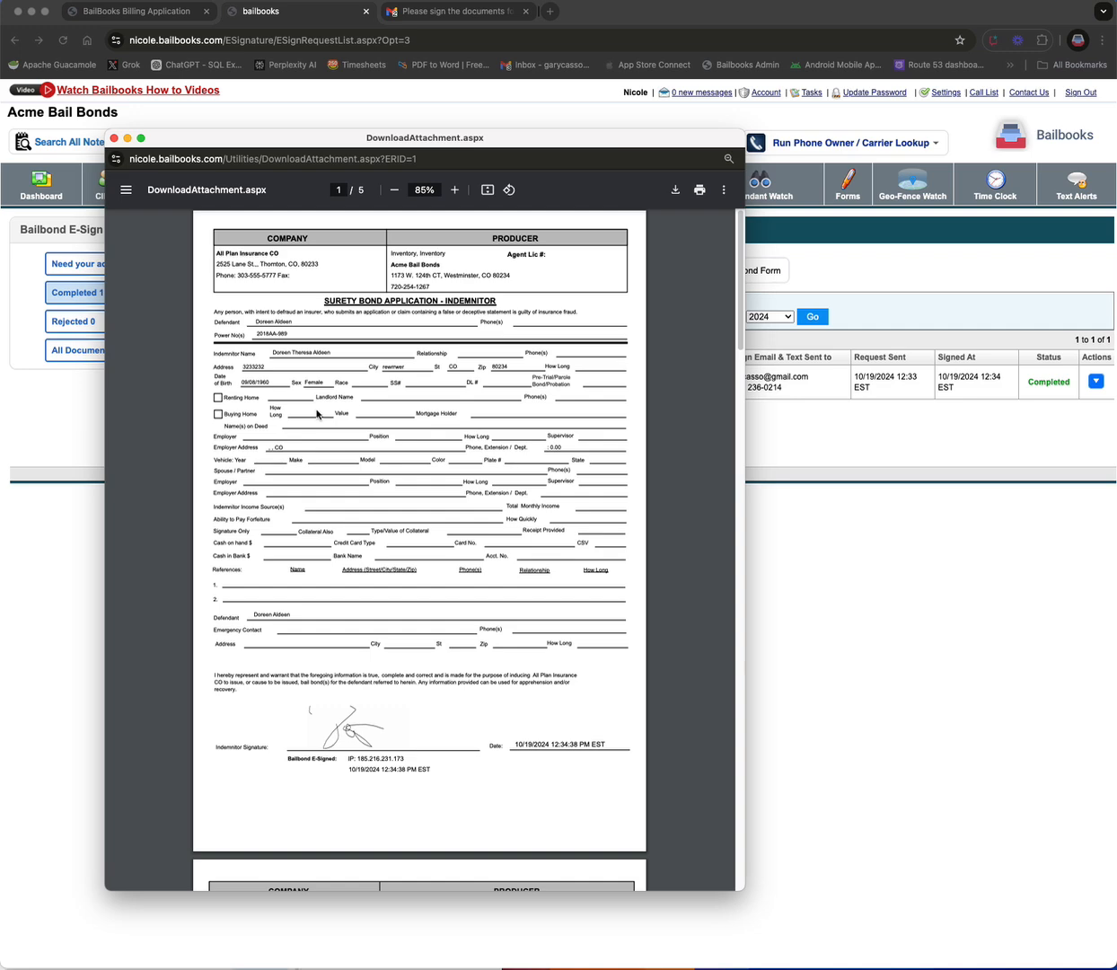
Step: Scroll through the signed document's pages to review the signatures and e-sign stamps
scroll(349, 352, "down", 5)
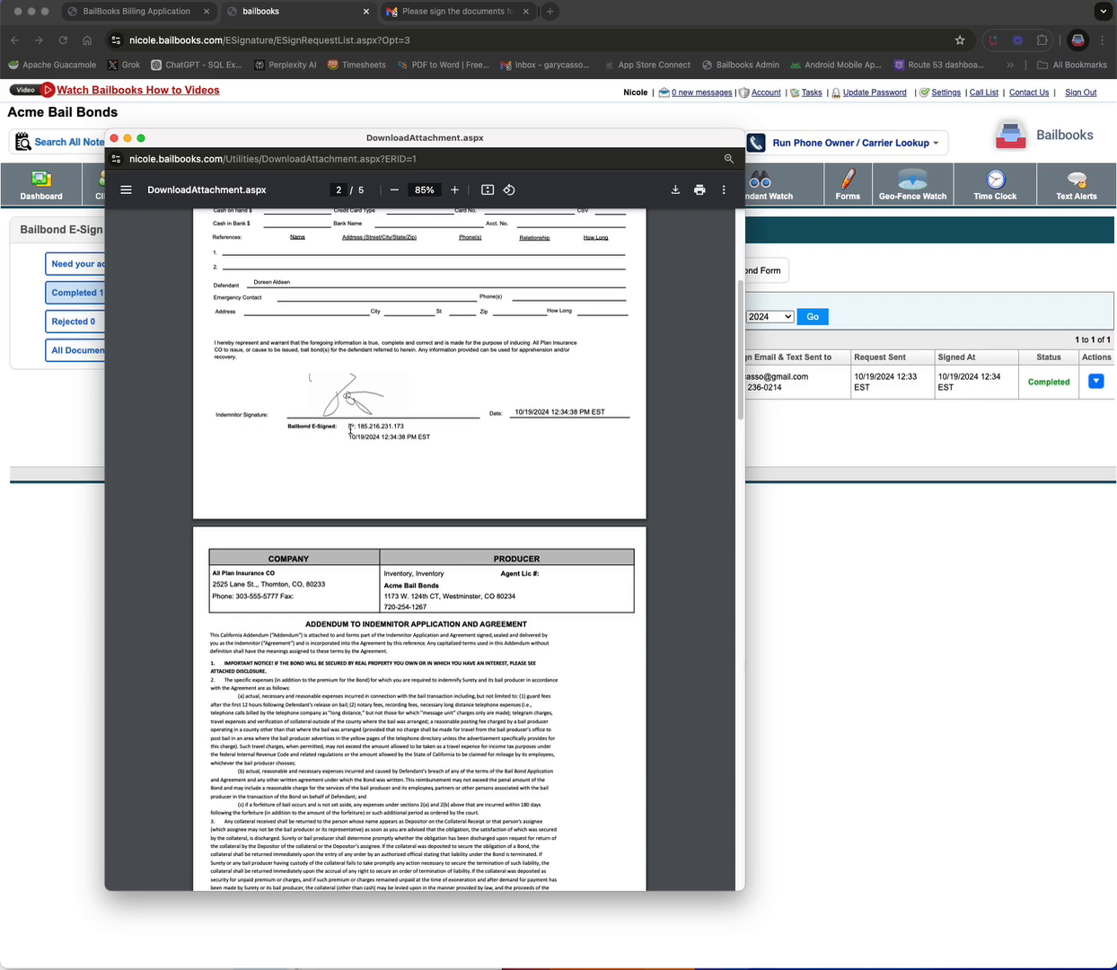
left_click_drag(347, 426, 432, 436)
left_click(337, 431)
left_click_drag(515, 413, 606, 415)
left_click(497, 472)
scroll(496, 473, "down", 10)
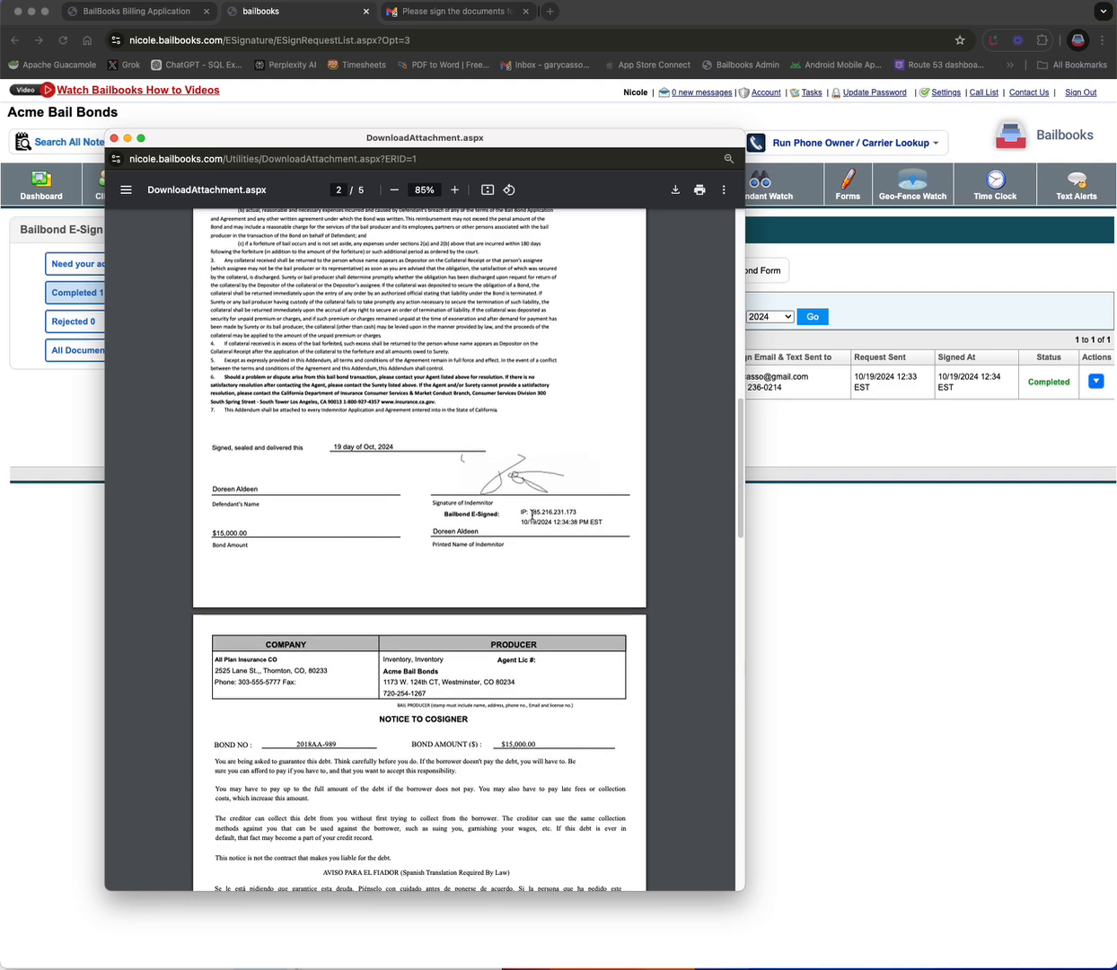
scroll(510, 501, "down", 5)
scroll(524, 511, "down", 7)
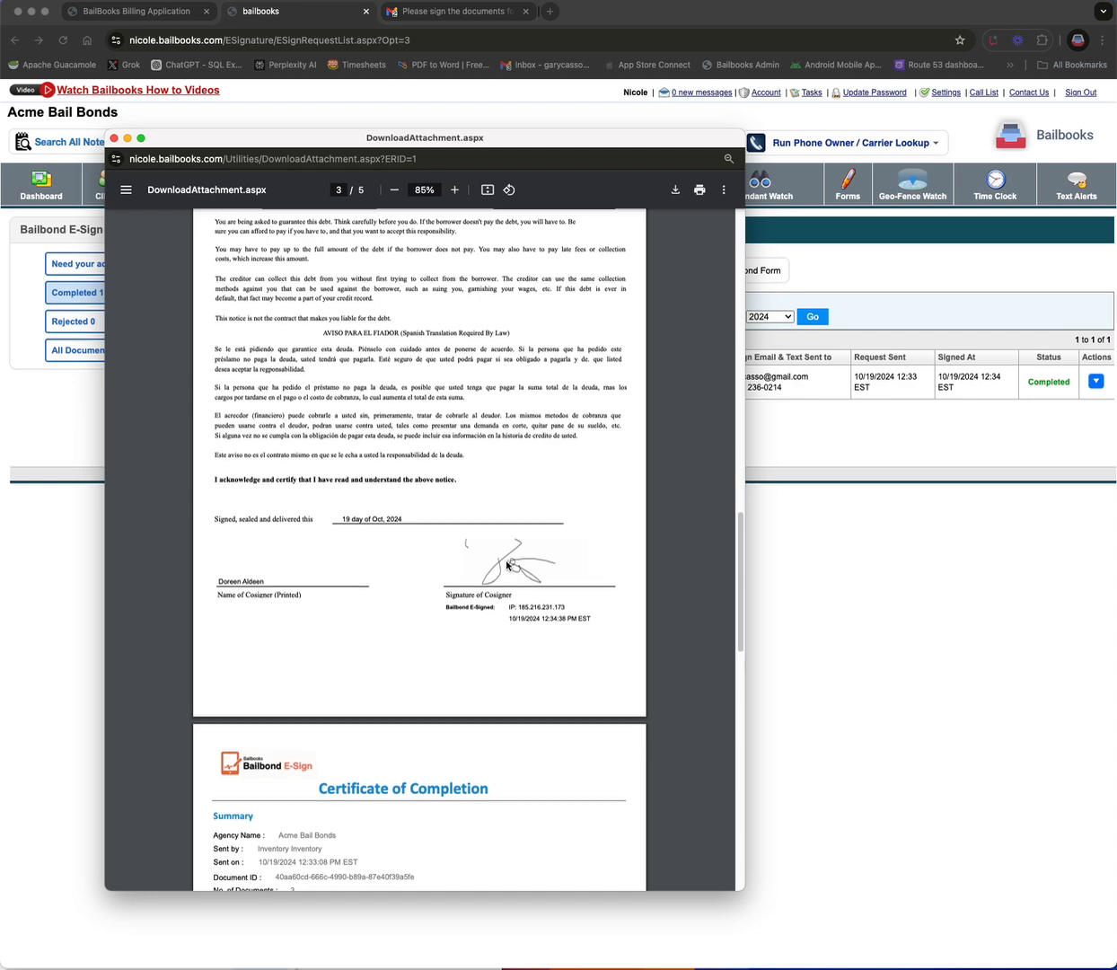
scroll(505, 557, "down", 3)
scroll(505, 556, "up", 1)
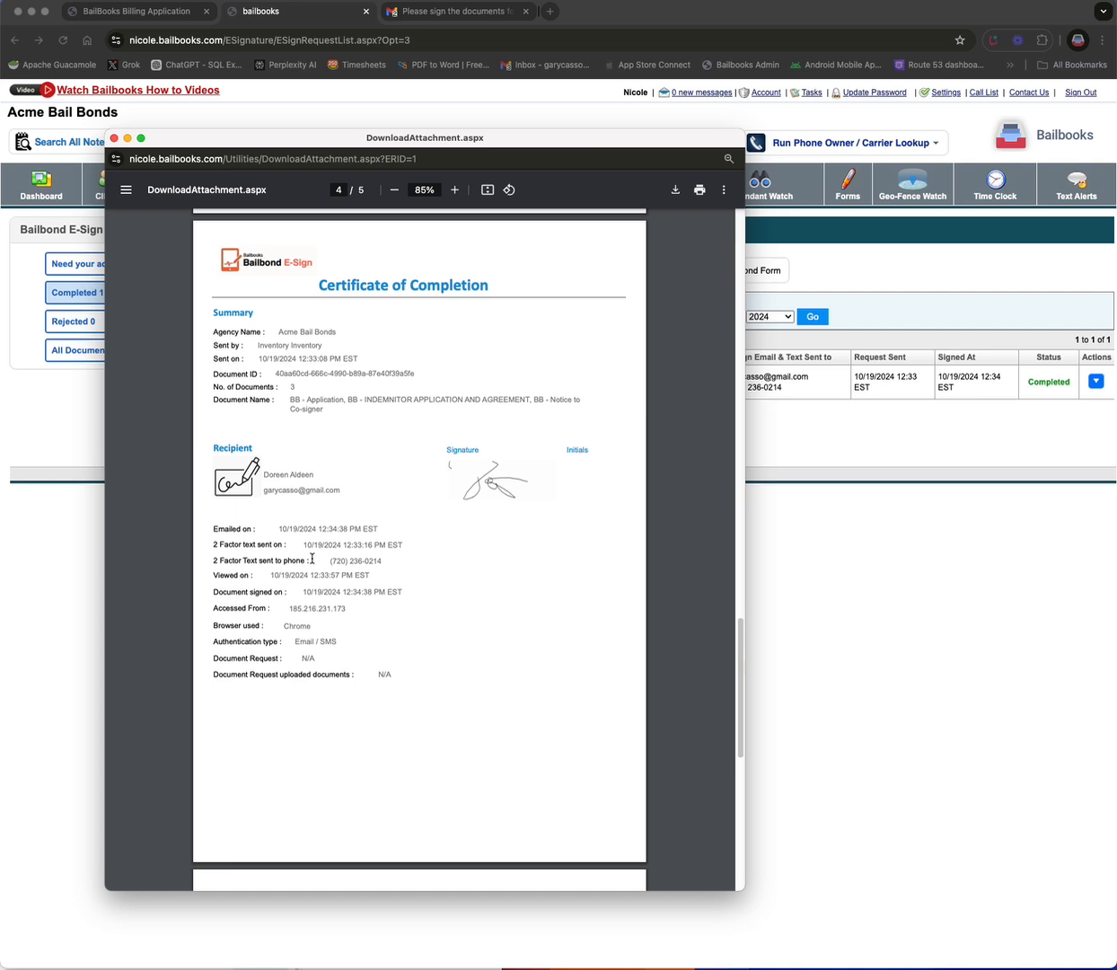
Step: Examine the Certificate of Completion and Legal Disclosure pages of the signed document
left_click_drag(329, 560, 407, 578)
left_click_drag(316, 347, 291, 347)
left_click(280, 362)
left_click_drag(291, 402, 361, 401)
left_click(312, 486)
left_click_drag(298, 624, 348, 610)
scroll(508, 449, "down", 3)
scroll(506, 452, "down", 5)
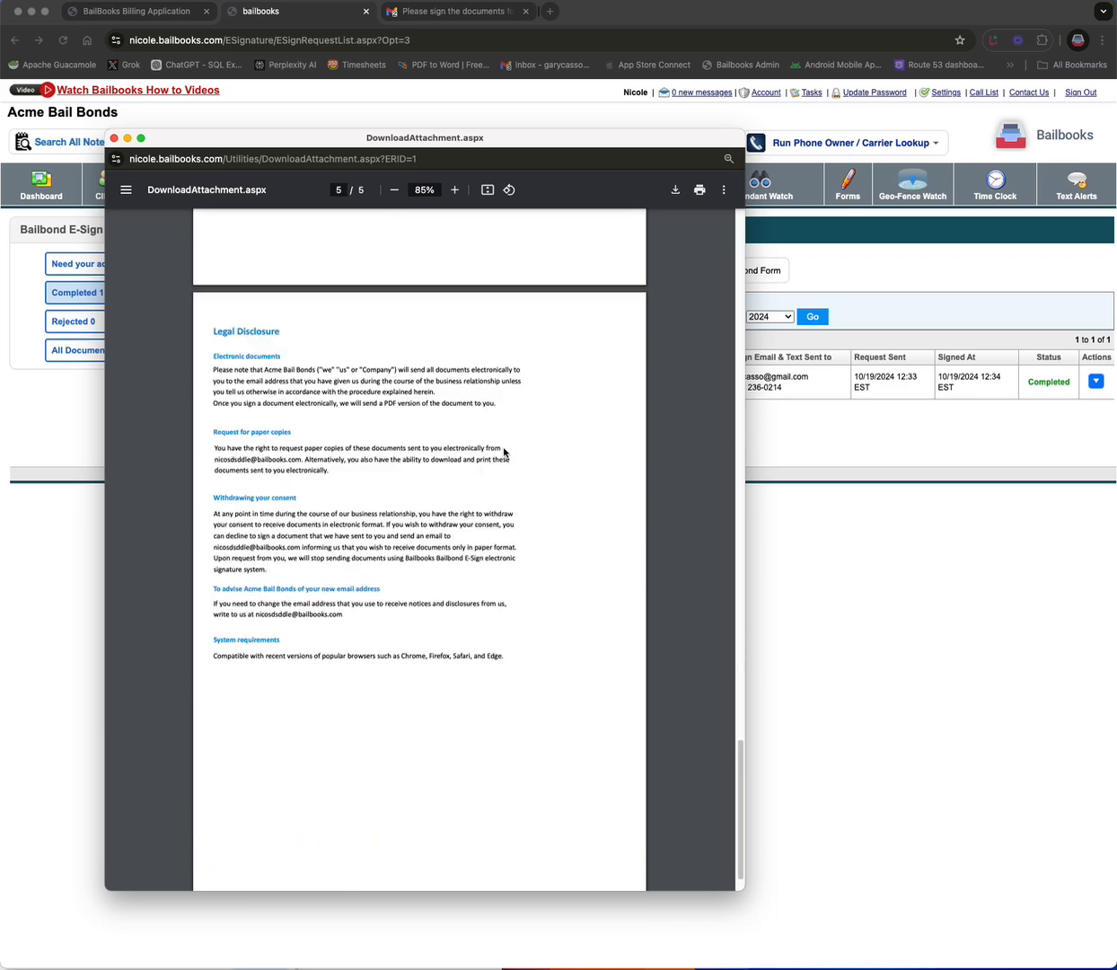
scroll(505, 452, "up", 5)
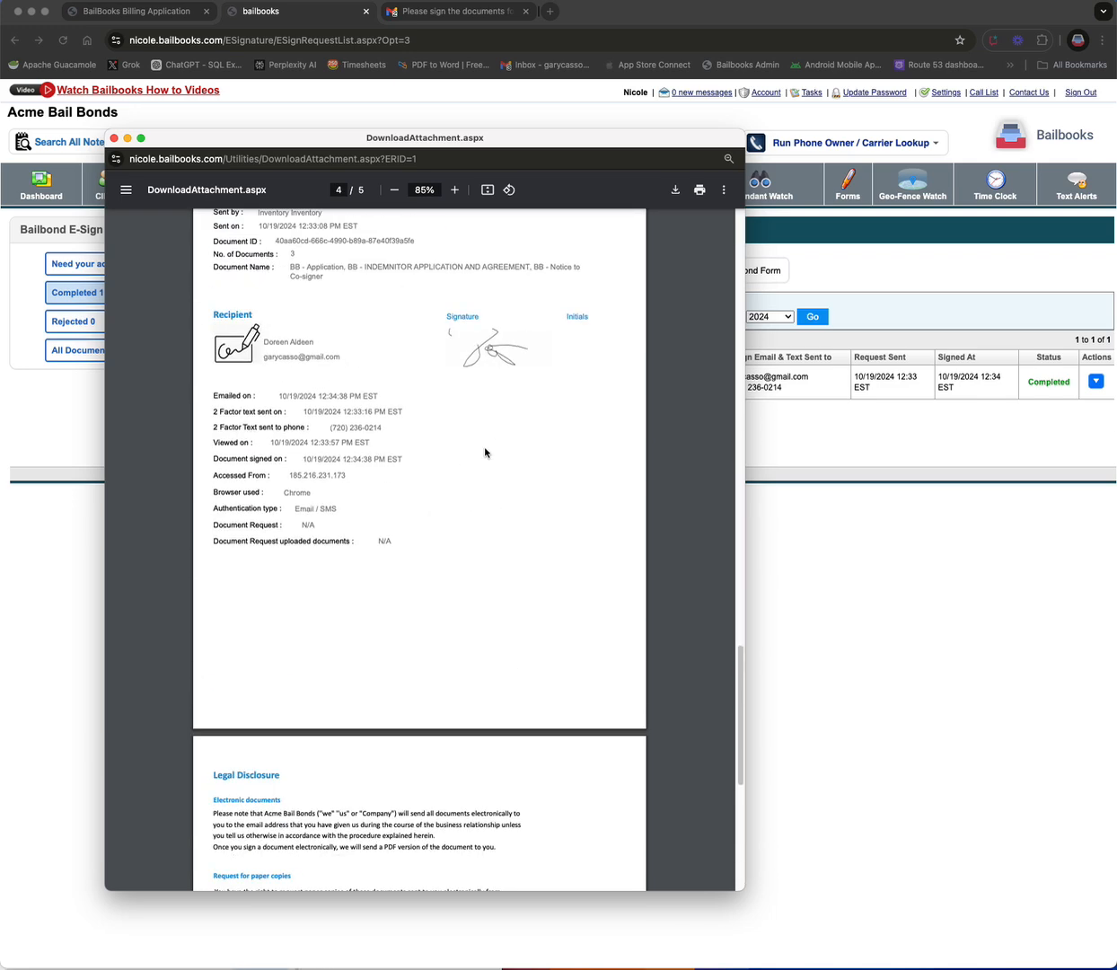
left_click(115, 138)
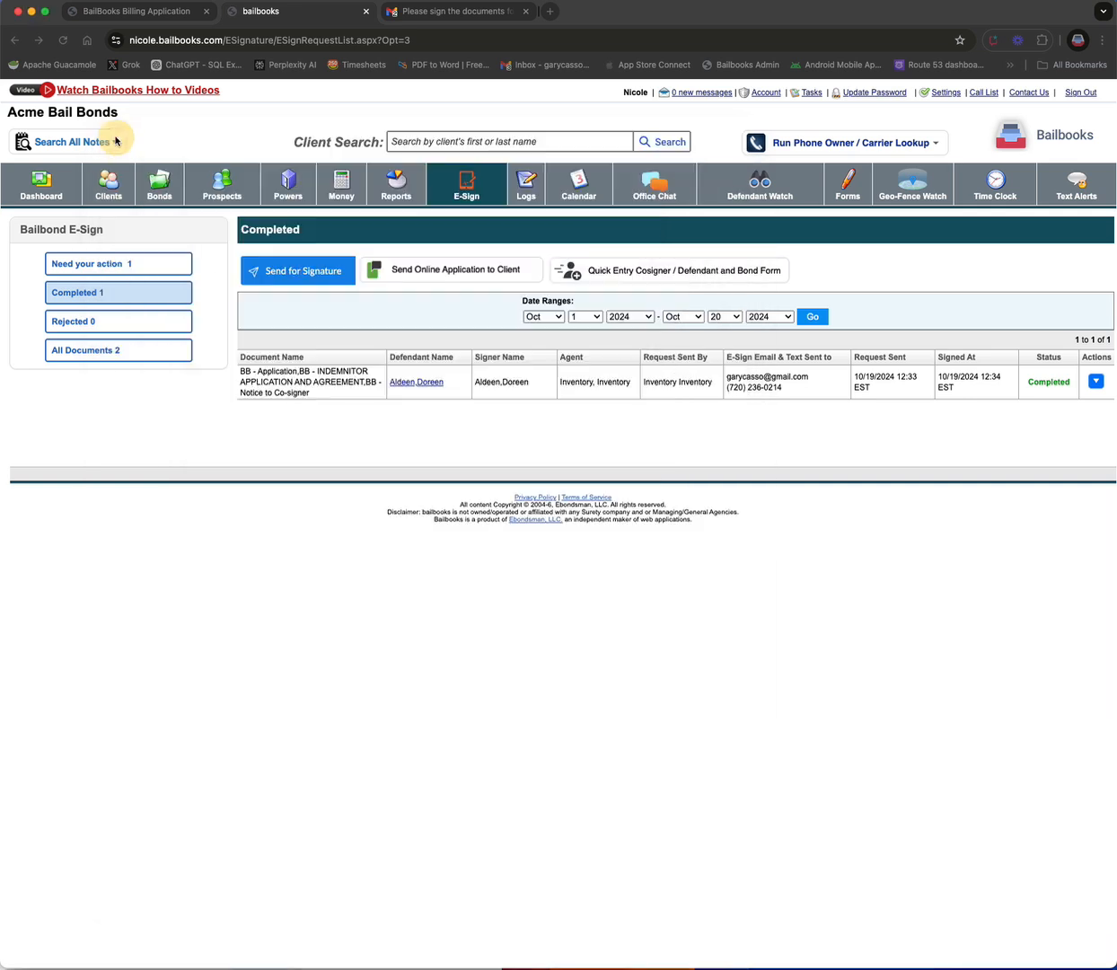
left_click(425, 384)
left_click(691, 359)
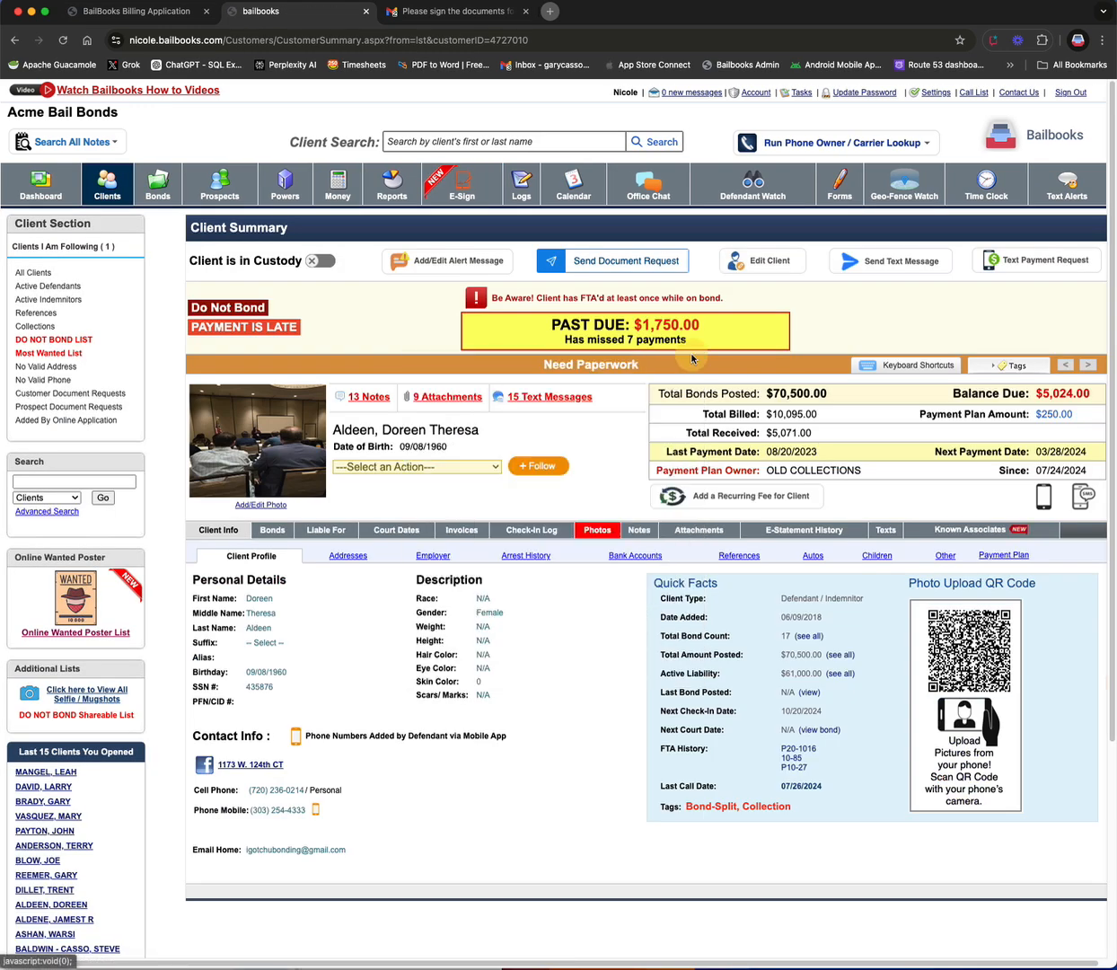
left_click(273, 531)
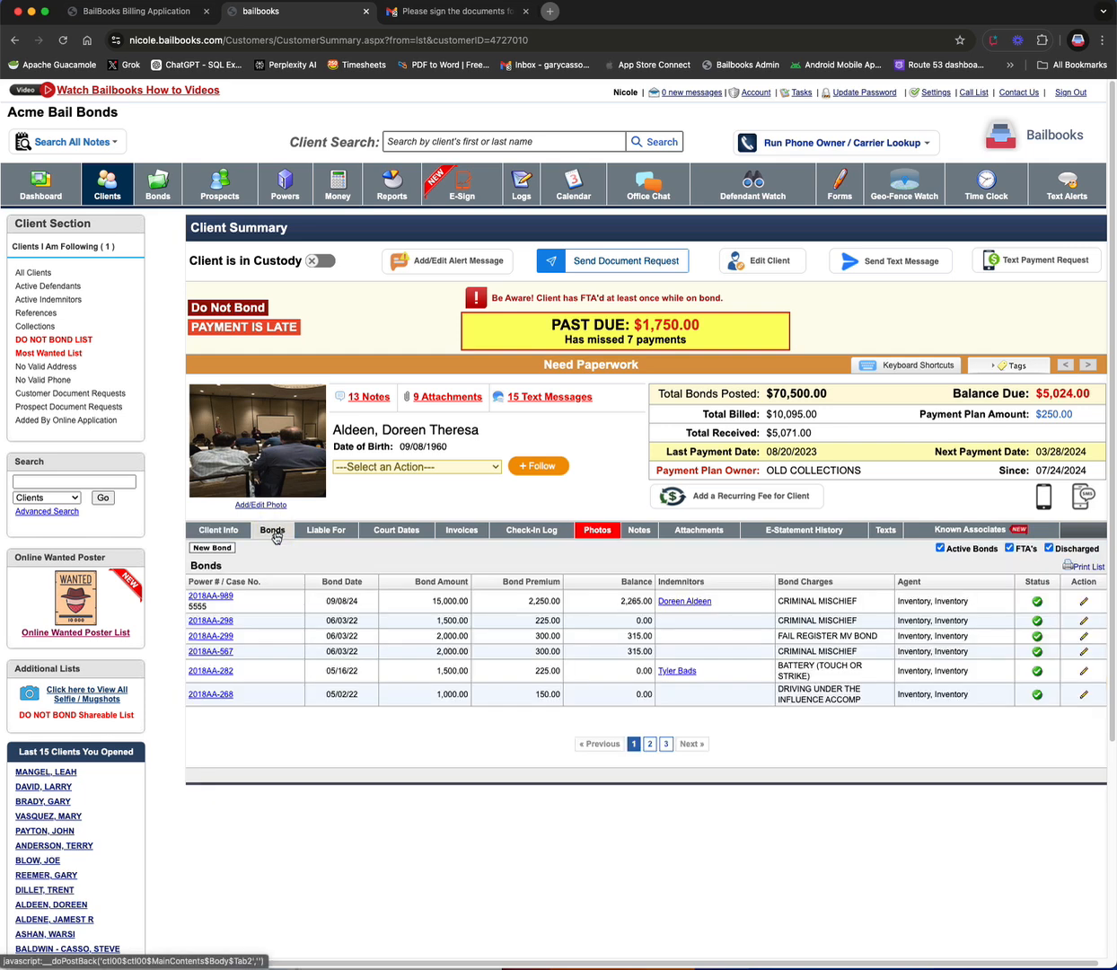
left_click(215, 595)
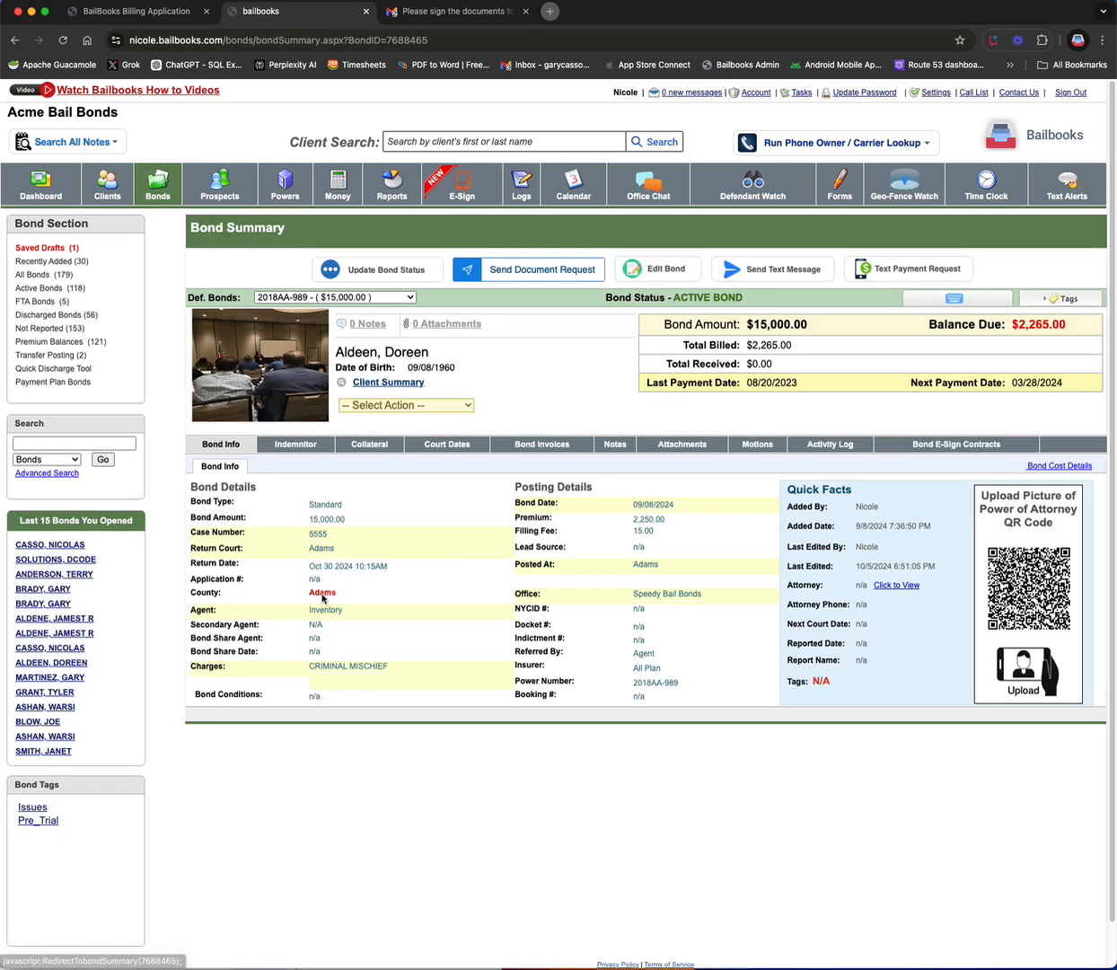
left_click(929, 449)
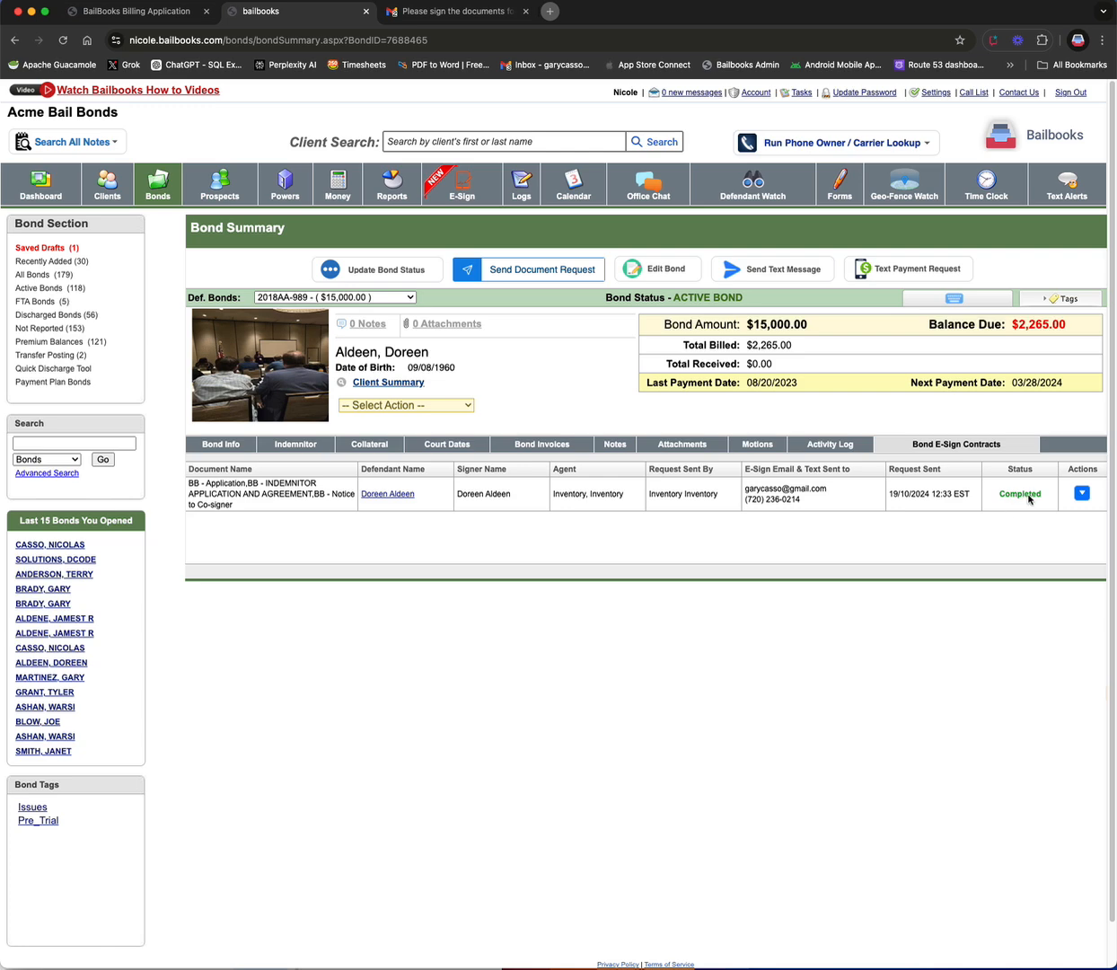
Step: Open the signed document from the bond's completed e-sign contract, enlarge its viewer, and close it
left_click(1081, 492)
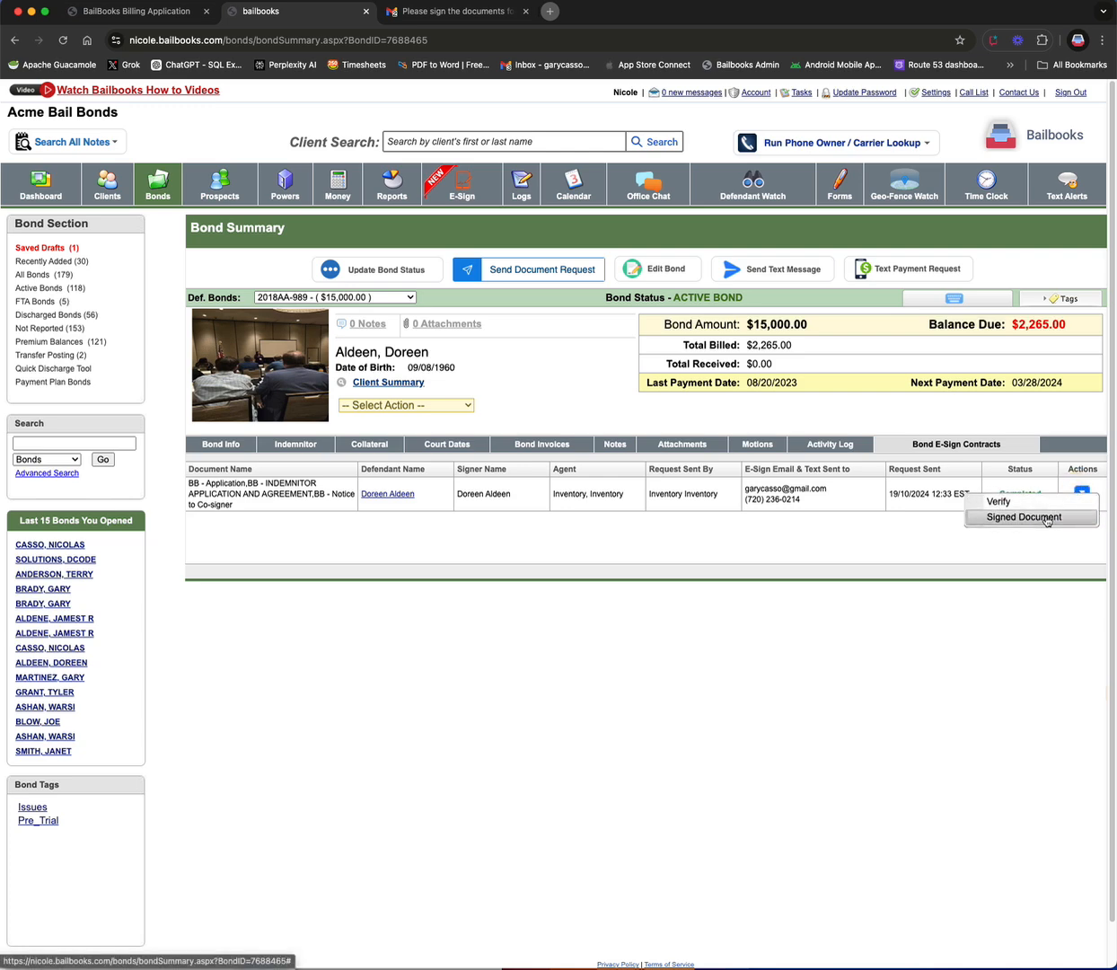
left_click(1045, 517)
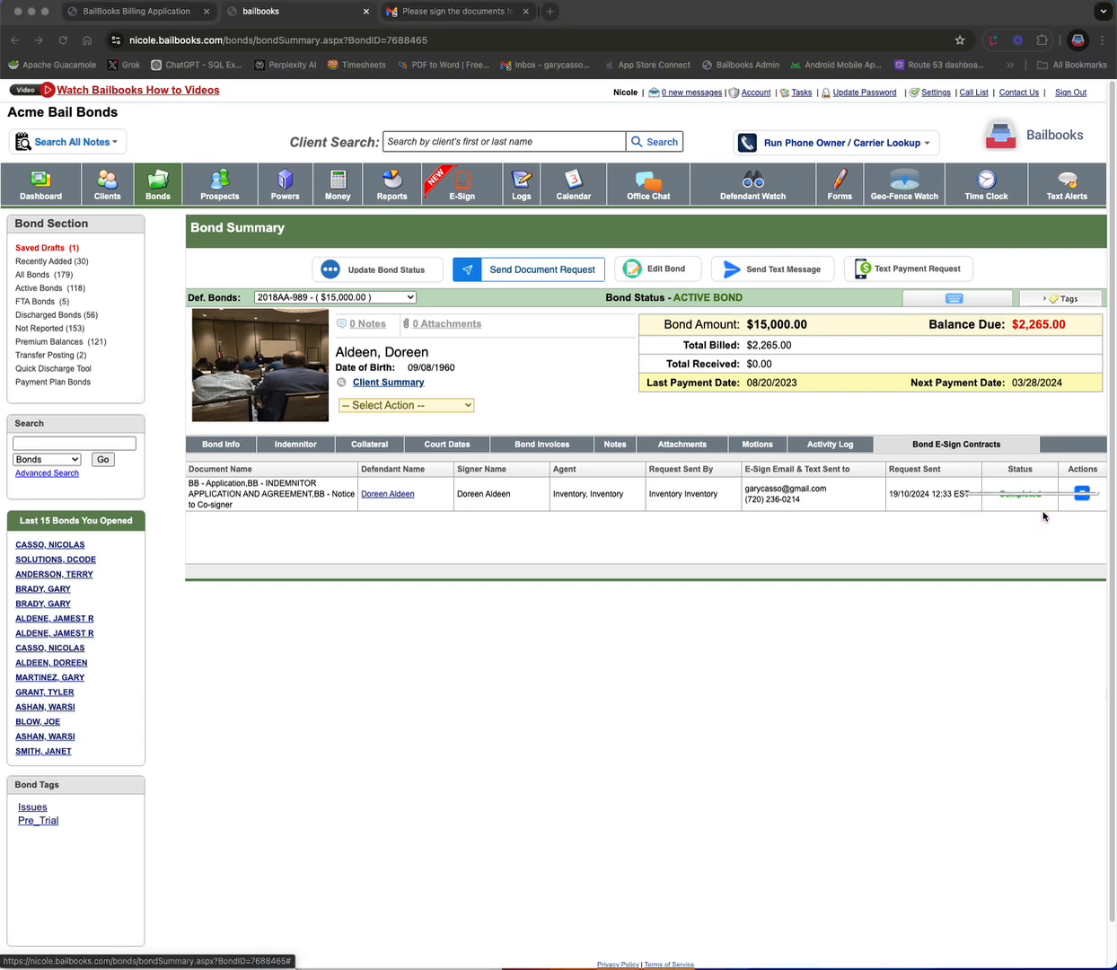
left_click_drag(309, 65, 374, 87)
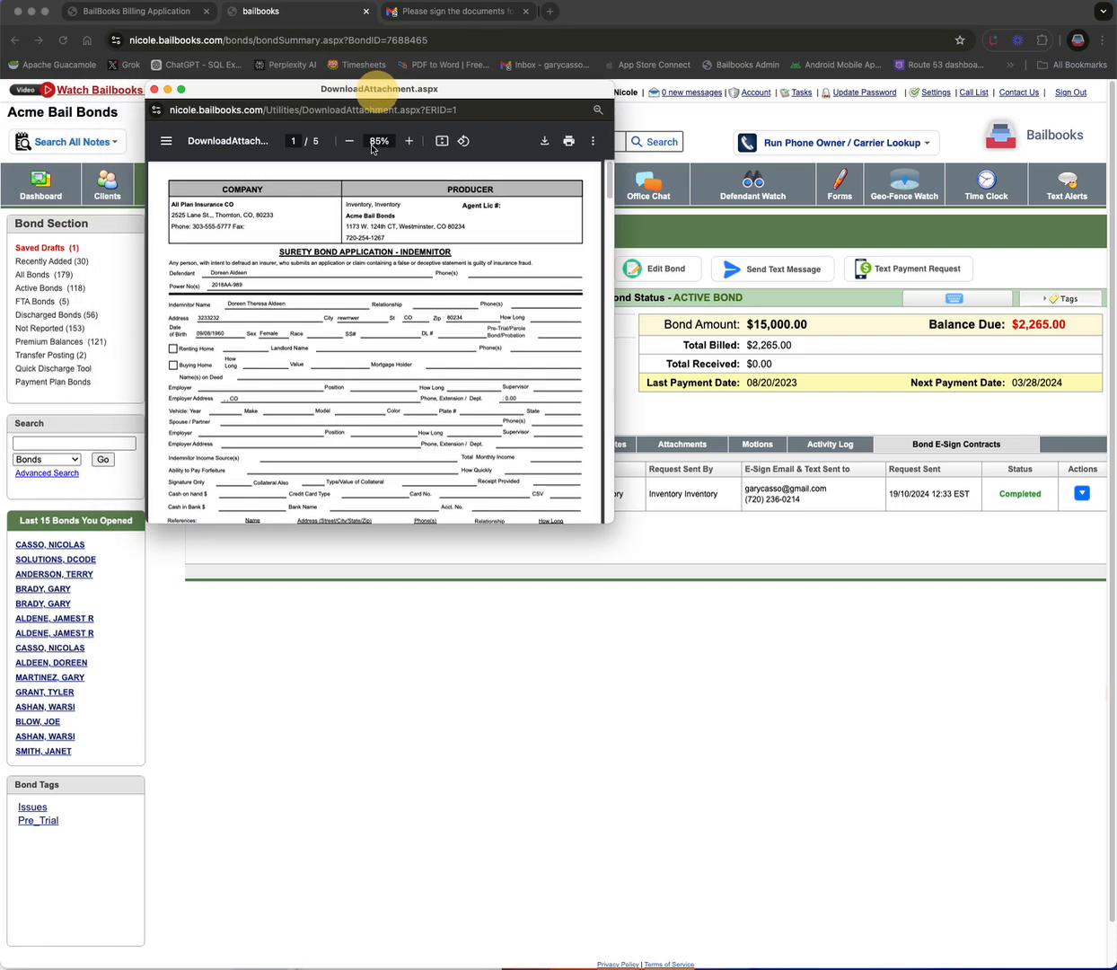
left_click_drag(616, 524, 769, 780)
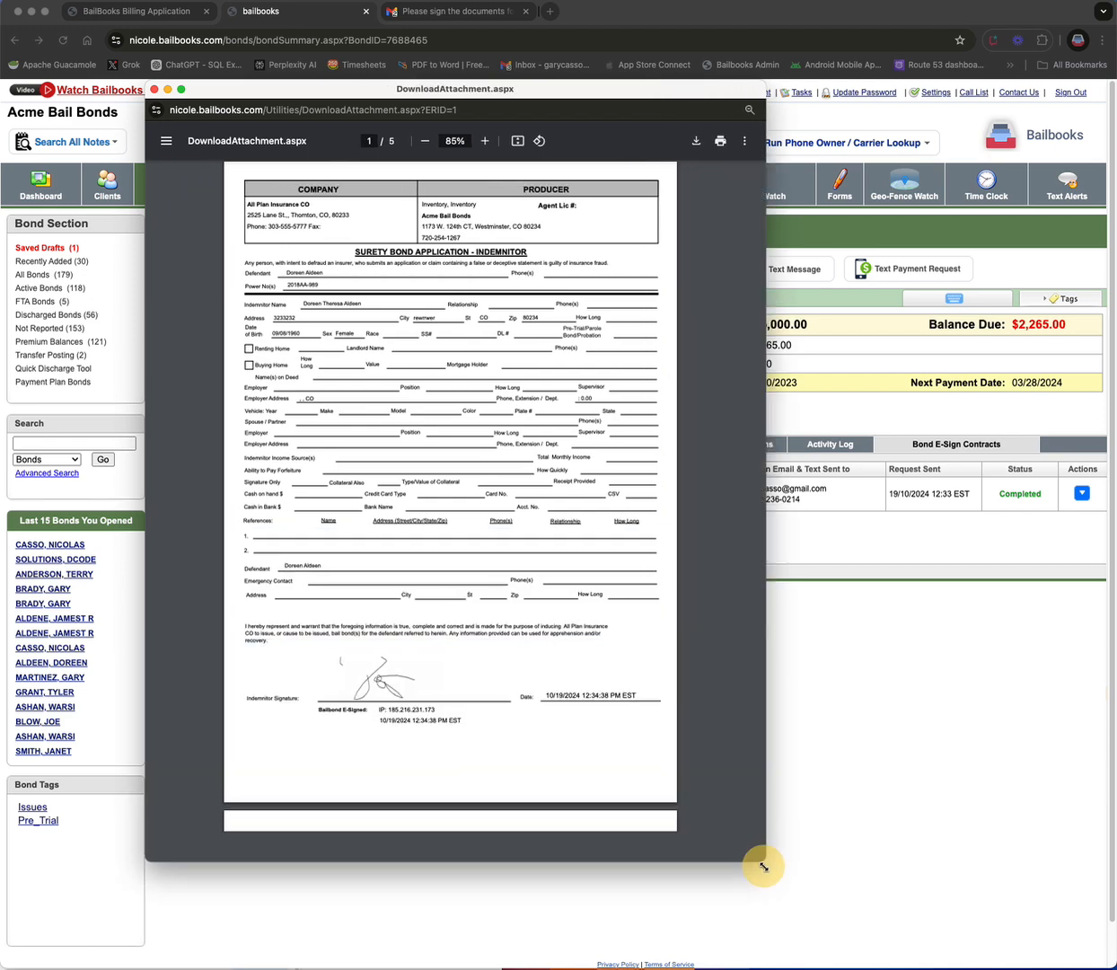
left_click(155, 89)
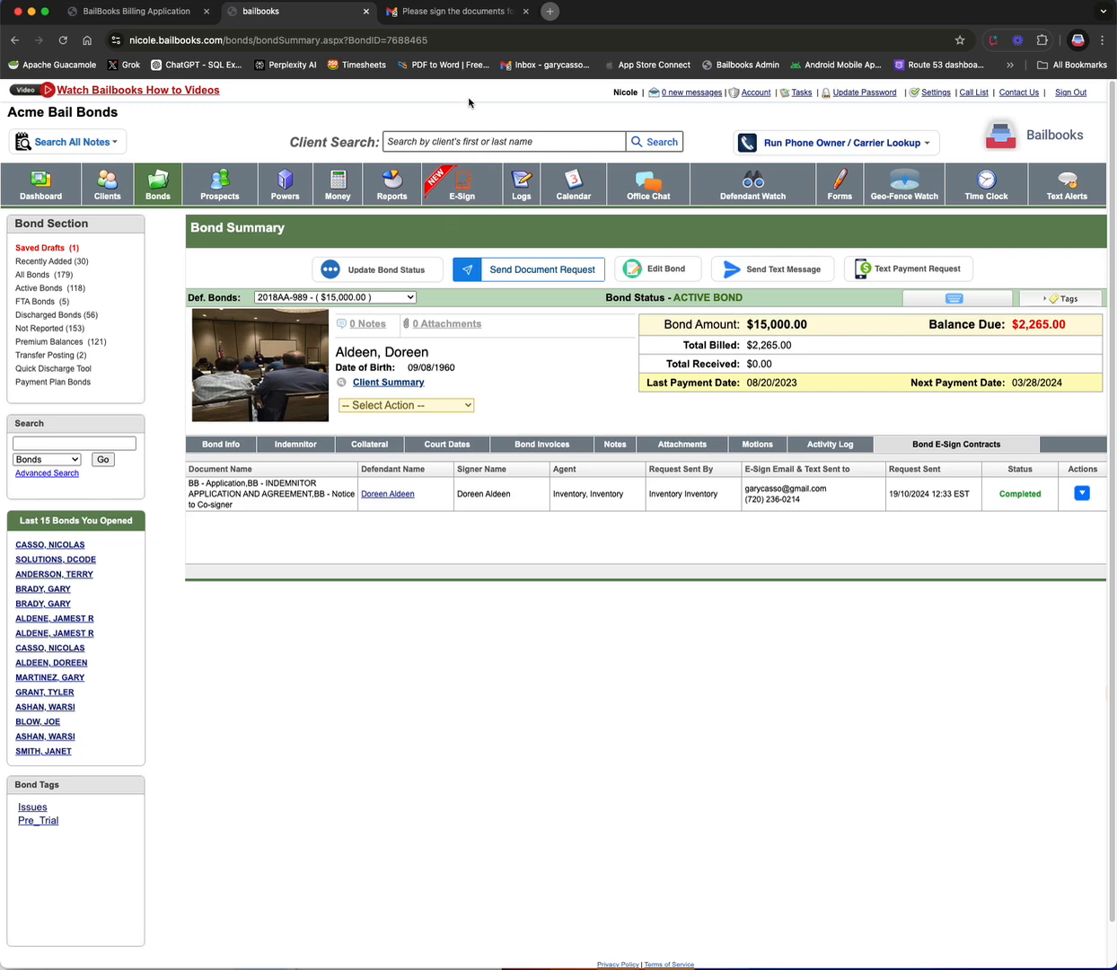
Step: Open the E-Sign Request Tool for a new signature request and point out the signed transaction cost note
left_click(464, 184)
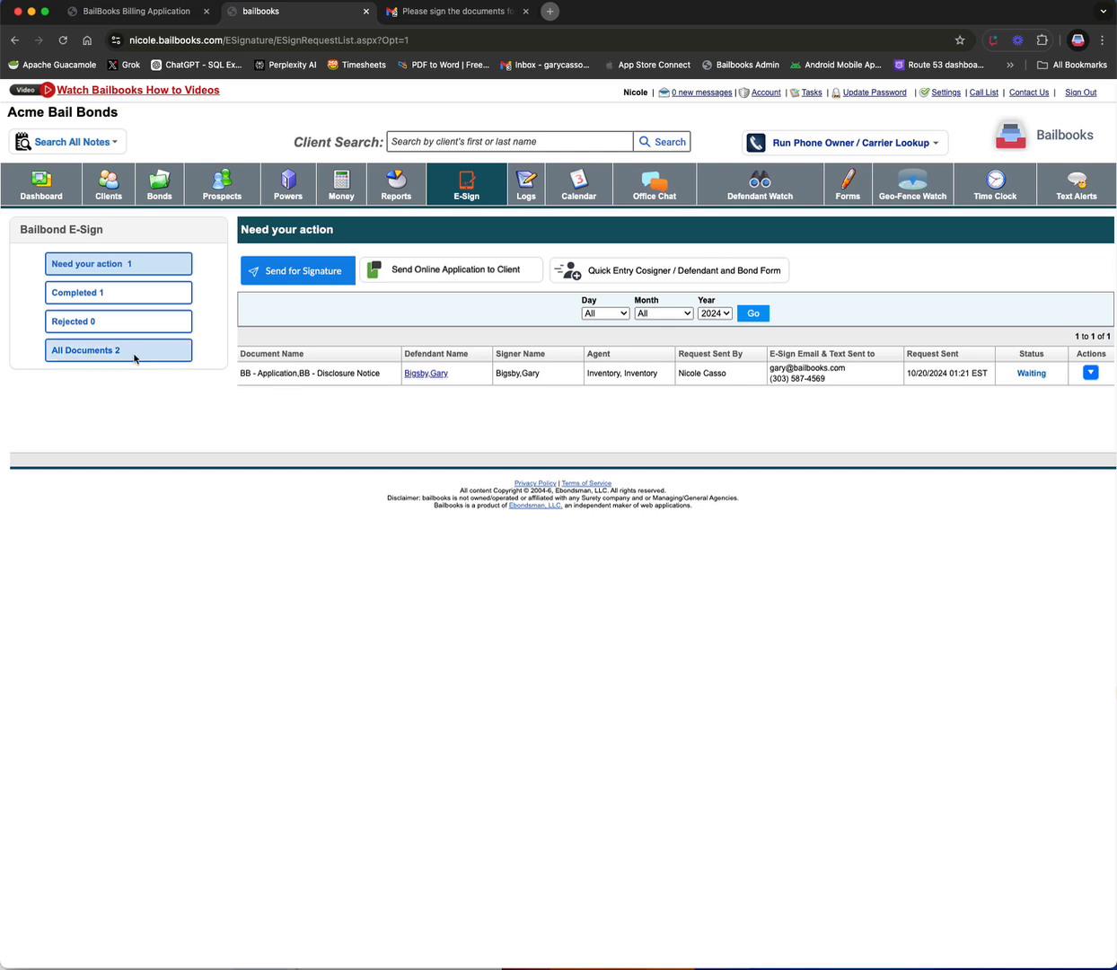
left_click(333, 271)
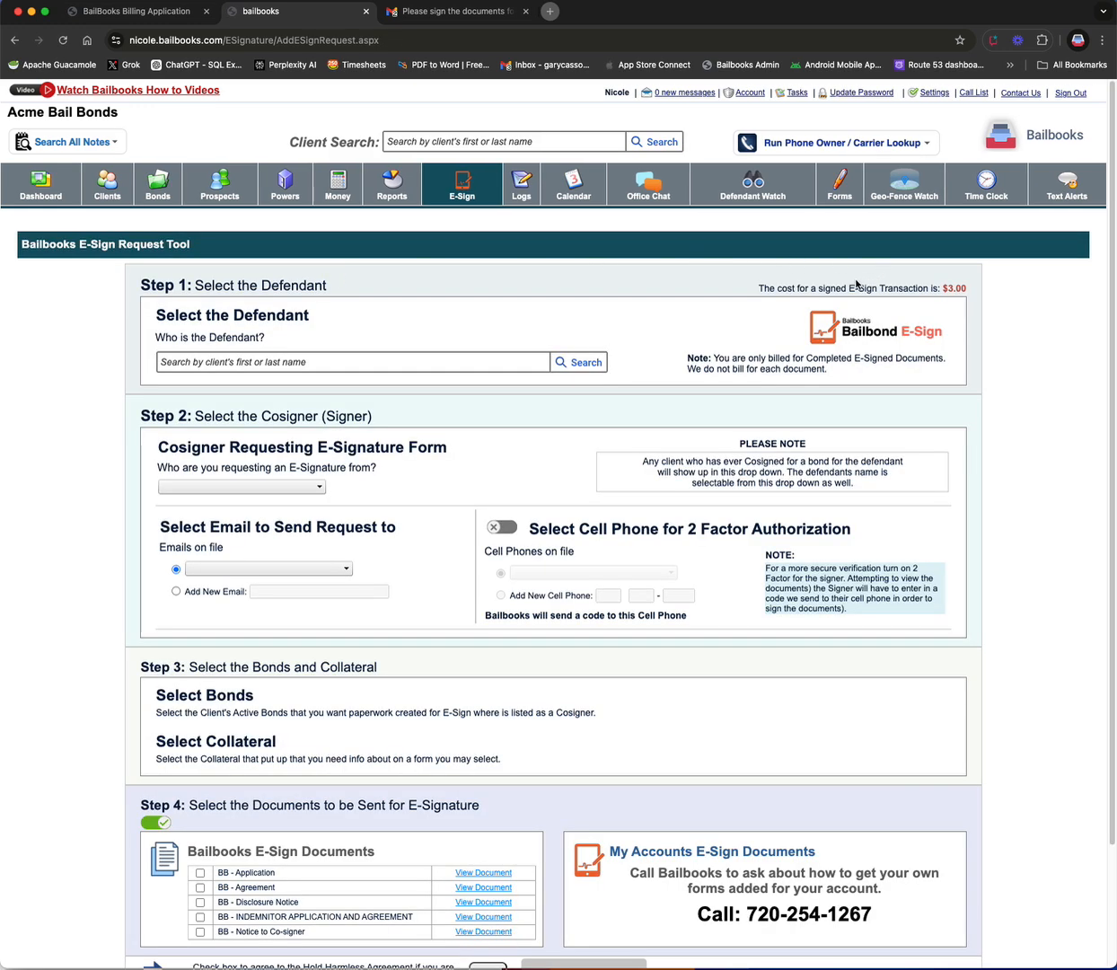
left_click_drag(855, 278, 975, 292)
left_click(975, 293)
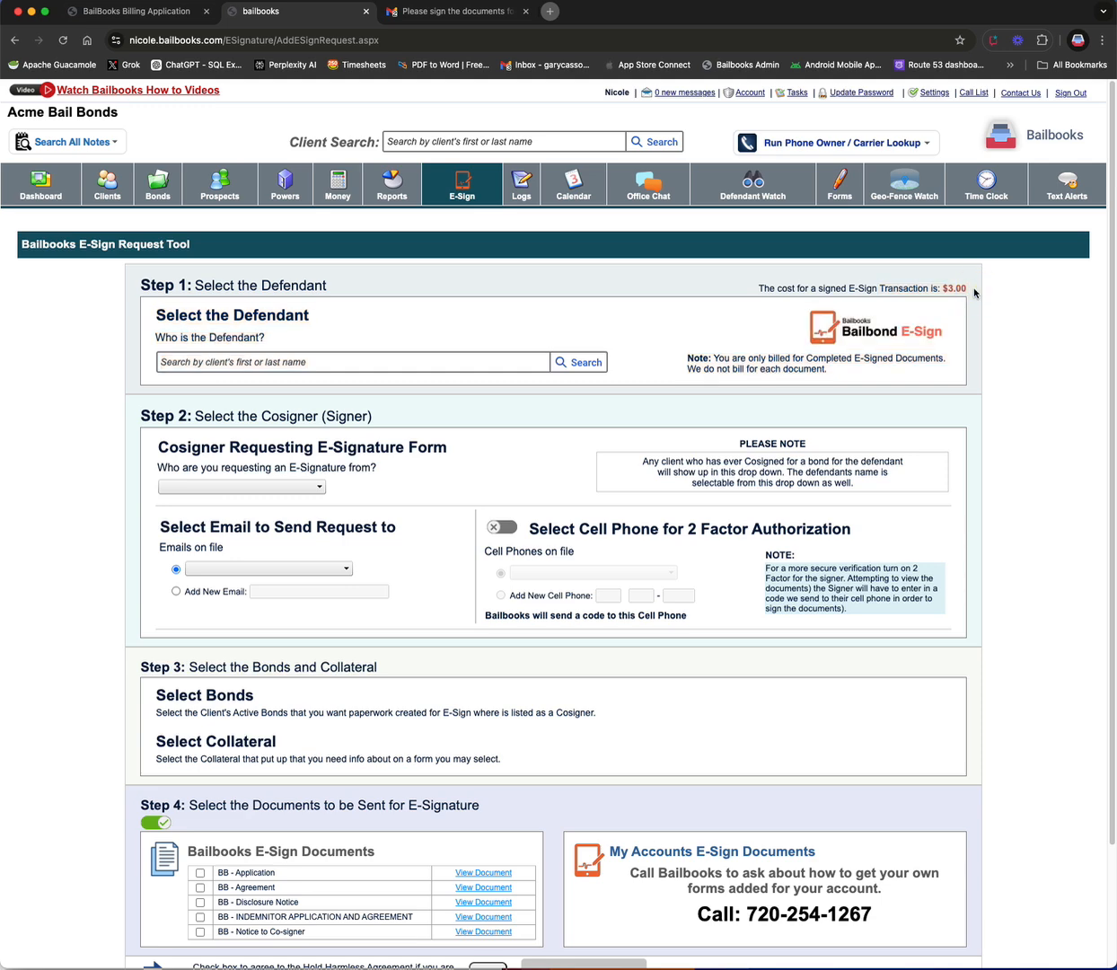